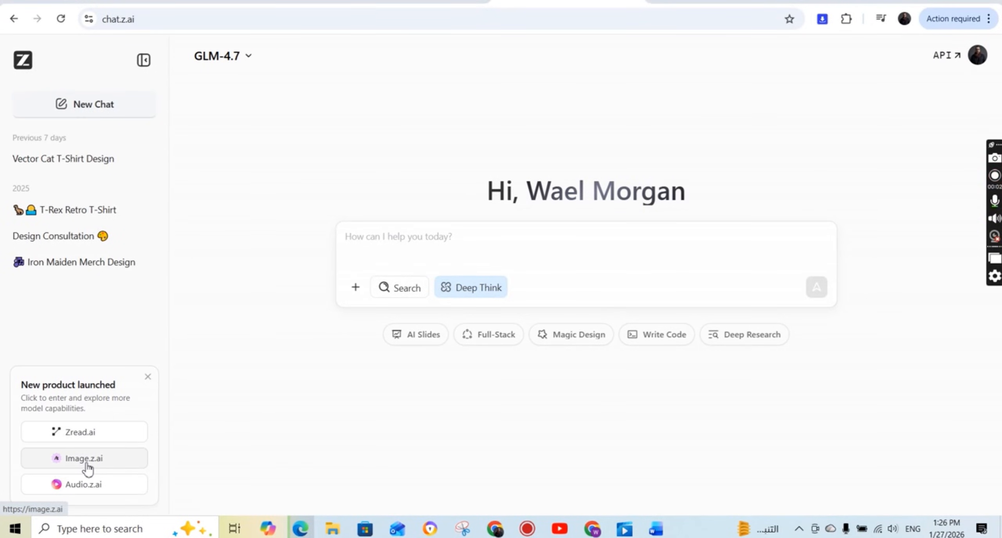
# Open the Image.z.ai generator from the Z.ai chat page and log in to GLM-Image.
pyautogui.click(85, 463)
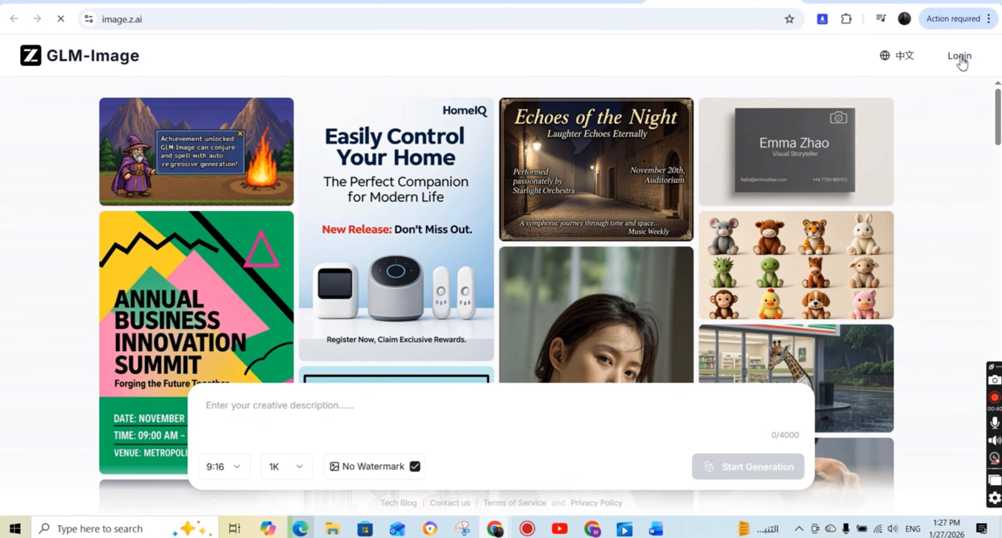
pyautogui.click(959, 56)
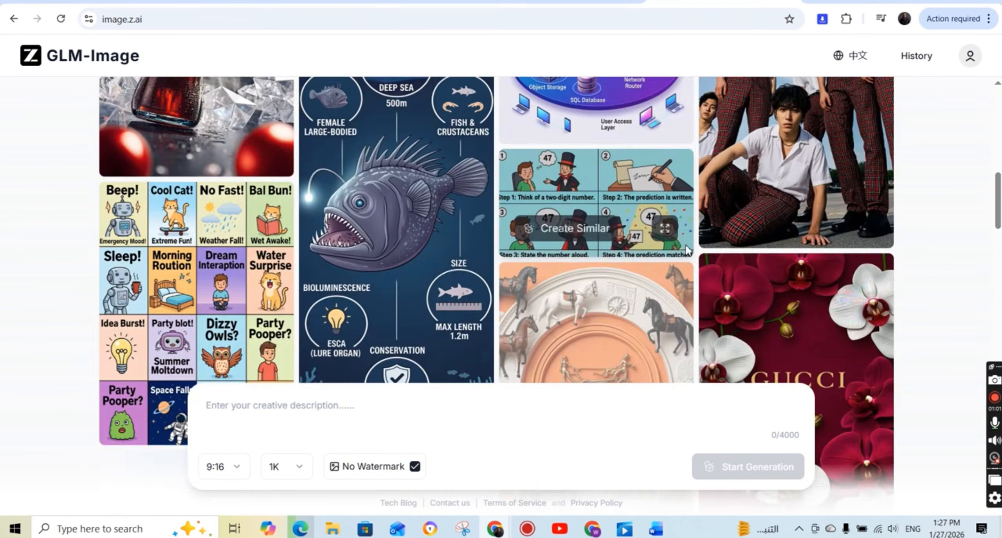
# Browse the GLM-Image gallery to examine the styles and subjects of the sample images.
pyautogui.scroll(-5, 686, 244)
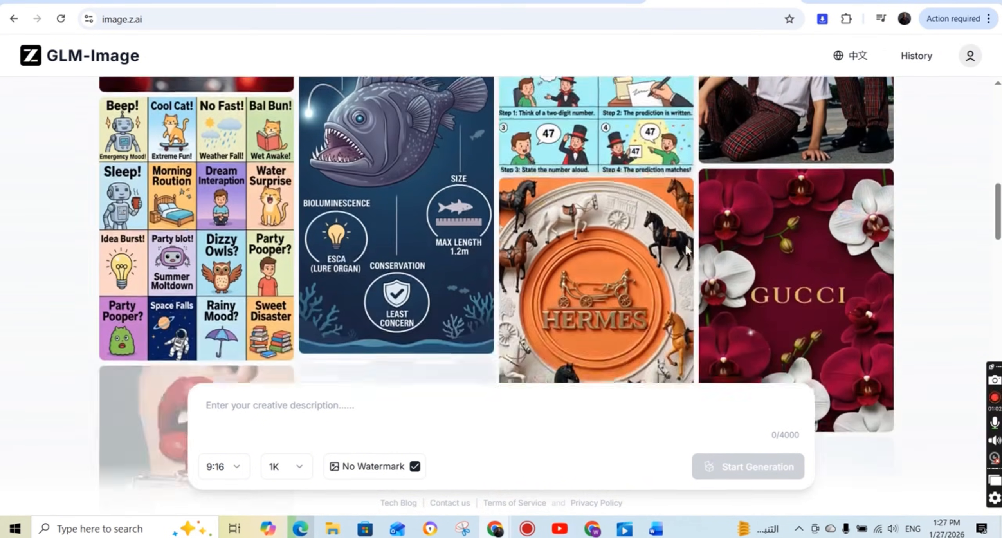
pyautogui.scroll(-3, 686, 244)
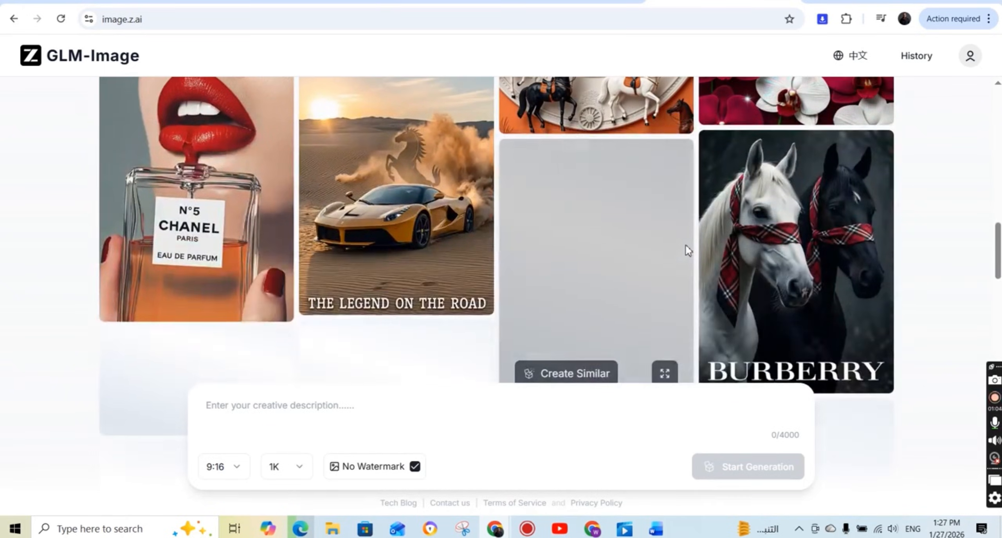
pyautogui.scroll(-4, 686, 244)
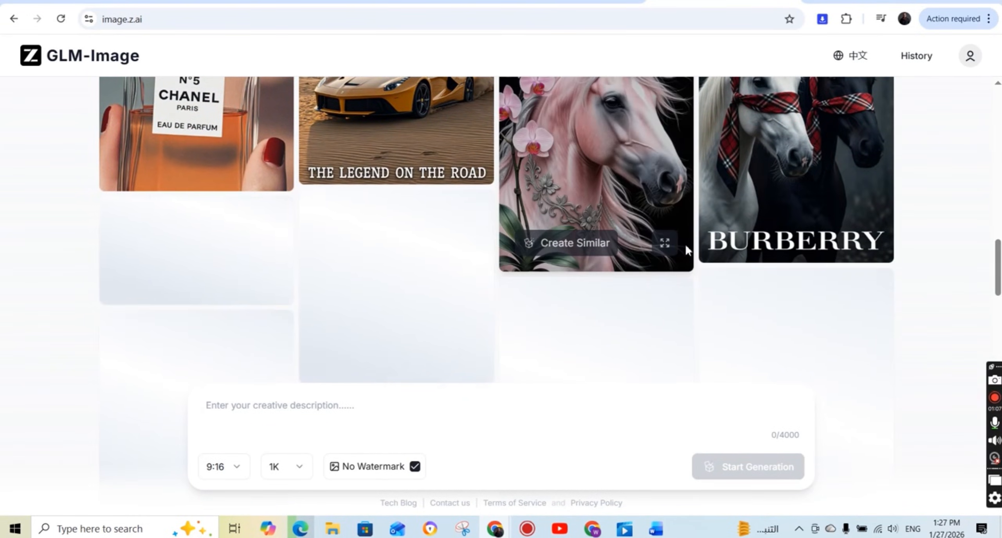
pyautogui.scroll(-1, 686, 249)
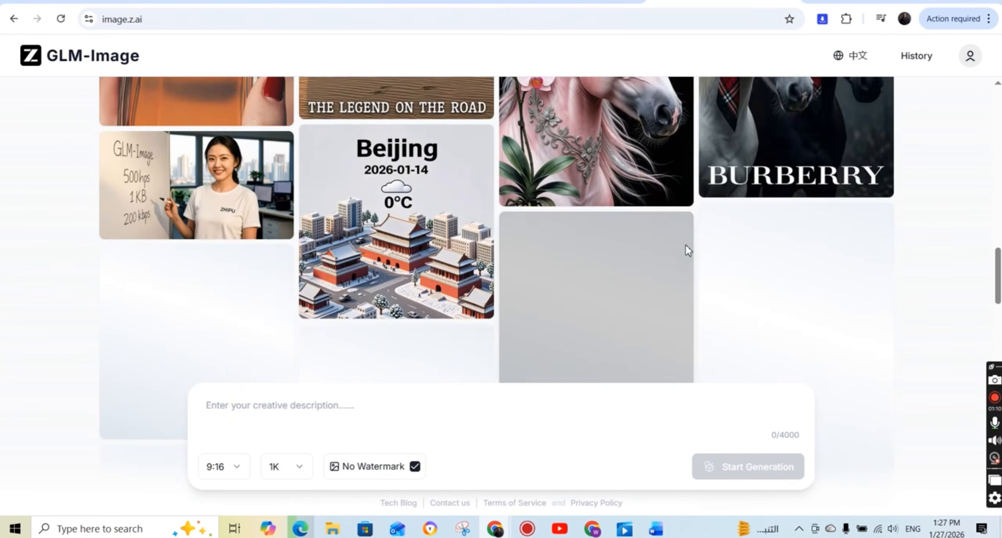
pyautogui.scroll(-7, 686, 244)
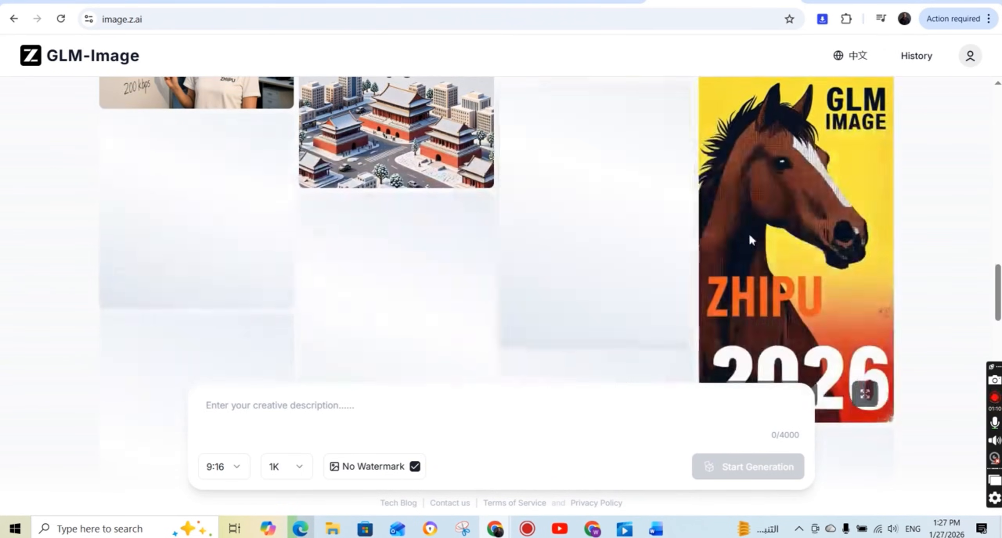
pyautogui.scroll(-10, 729, 235)
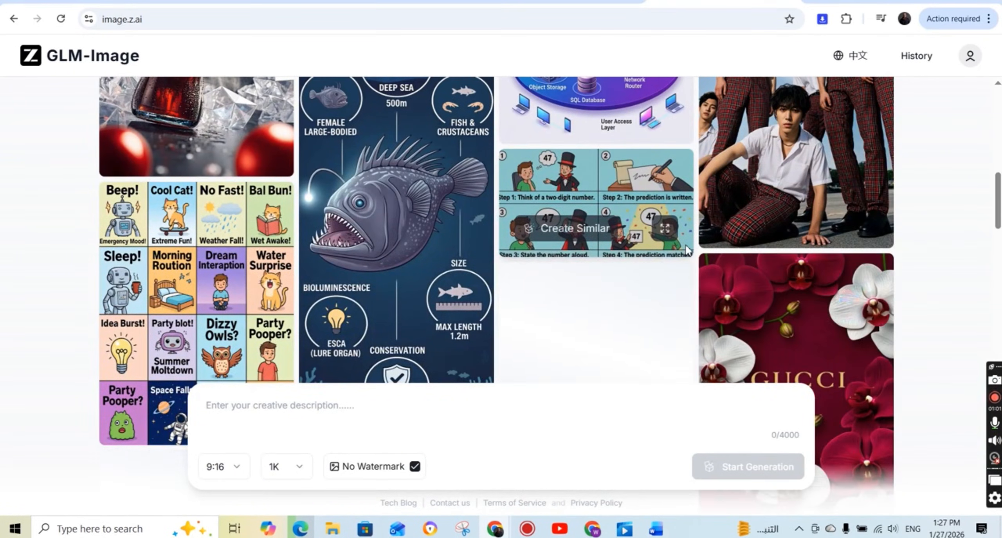
pyautogui.scroll(-6, 686, 249)
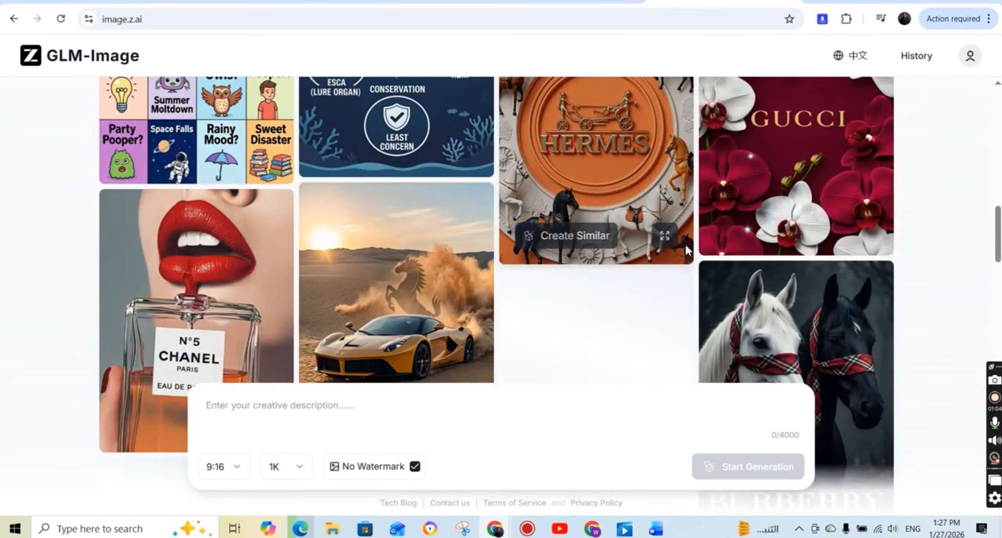
pyautogui.scroll(-3, 685, 248)
pyautogui.scroll(-3, 685, 249)
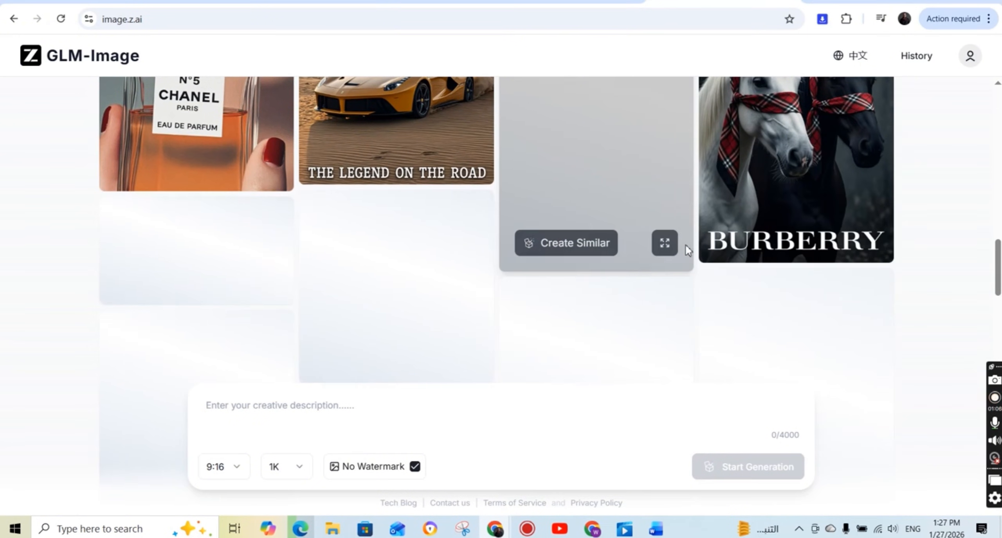
pyautogui.scroll(-1, 686, 246)
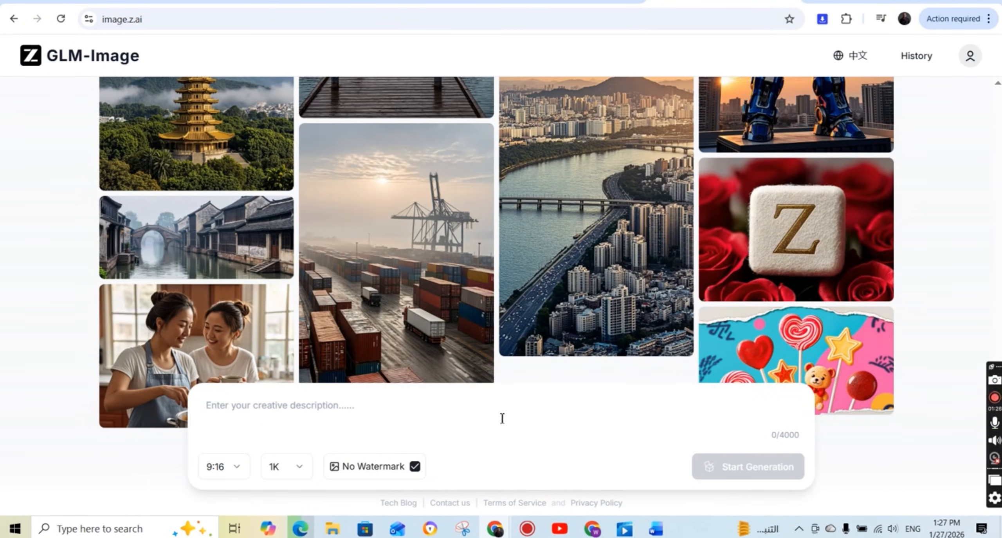
# Set the image aspect ratio to 3:4 and keep the resolution at 1K.
pyautogui.click(226, 466)
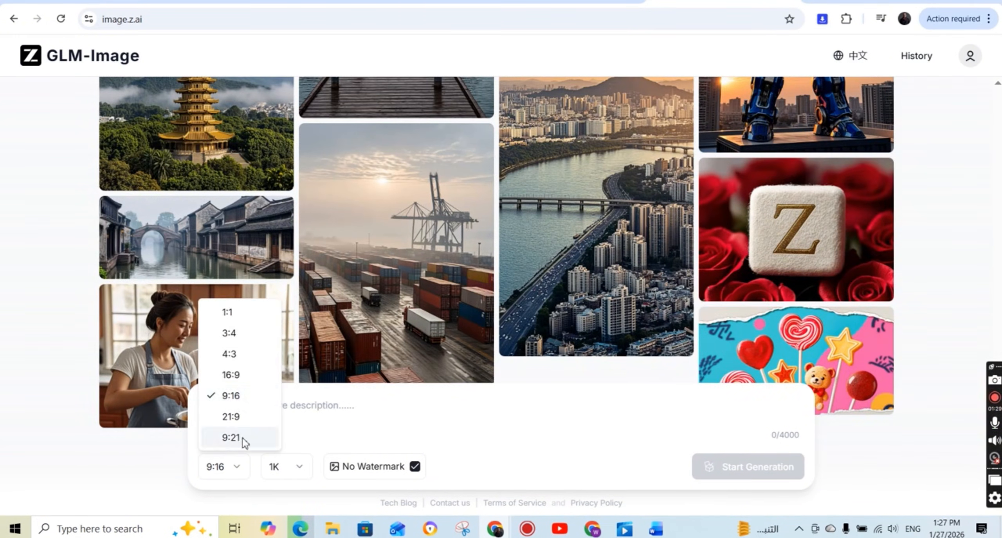
pyautogui.click(240, 339)
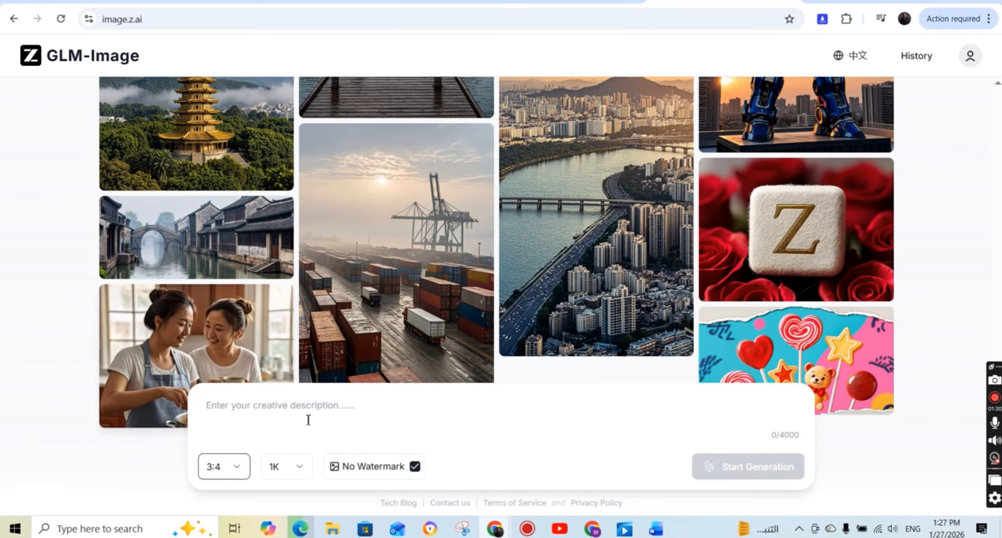
pyautogui.click(302, 467)
pyautogui.click(304, 468)
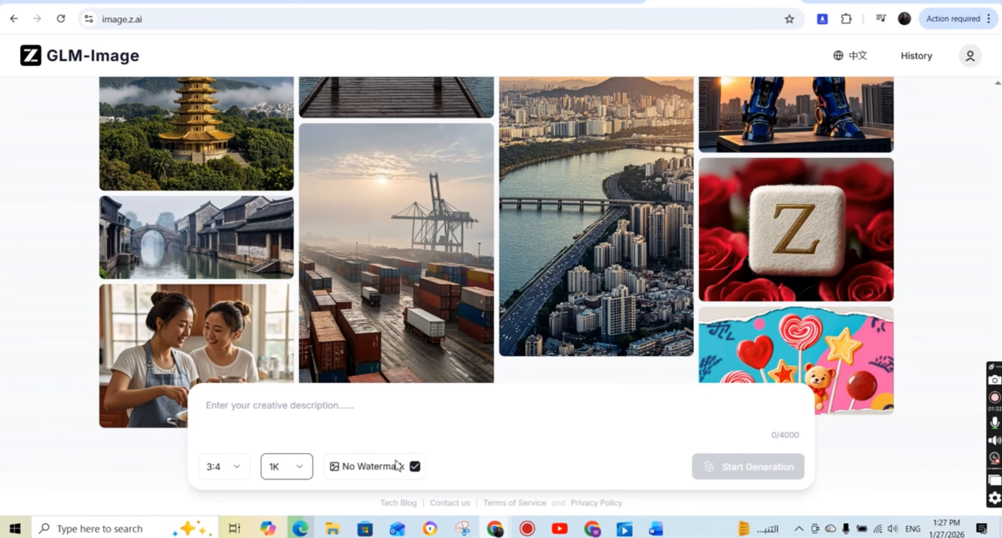
# Paste the bamboo panda t-shirt prompt with the "Panda Power" or "Bamboo Lovers" slogan into the creative description and generate the image.
pyautogui.click(300, 414)
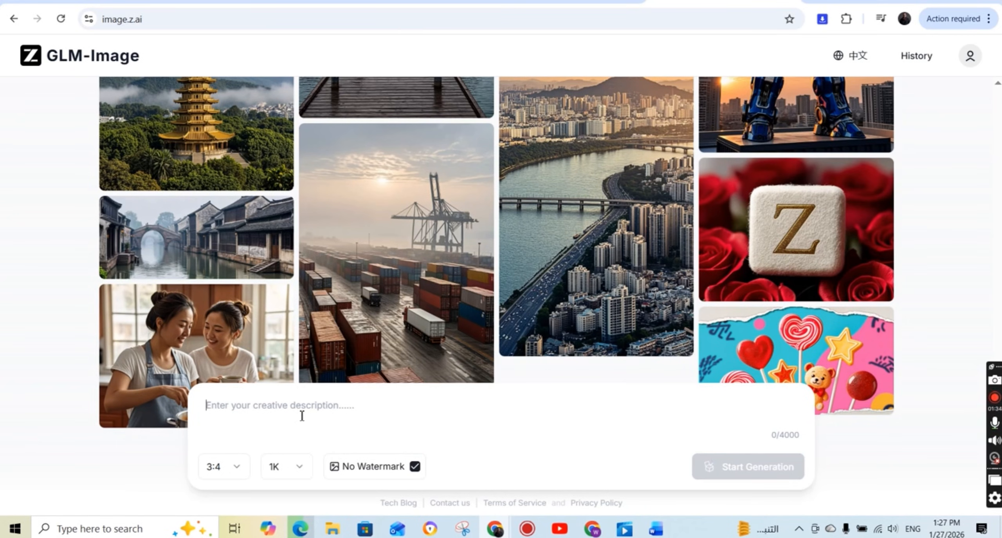
pyautogui.hotkey('ctrl', 'v')
pyautogui.scroll(1, 387, 422)
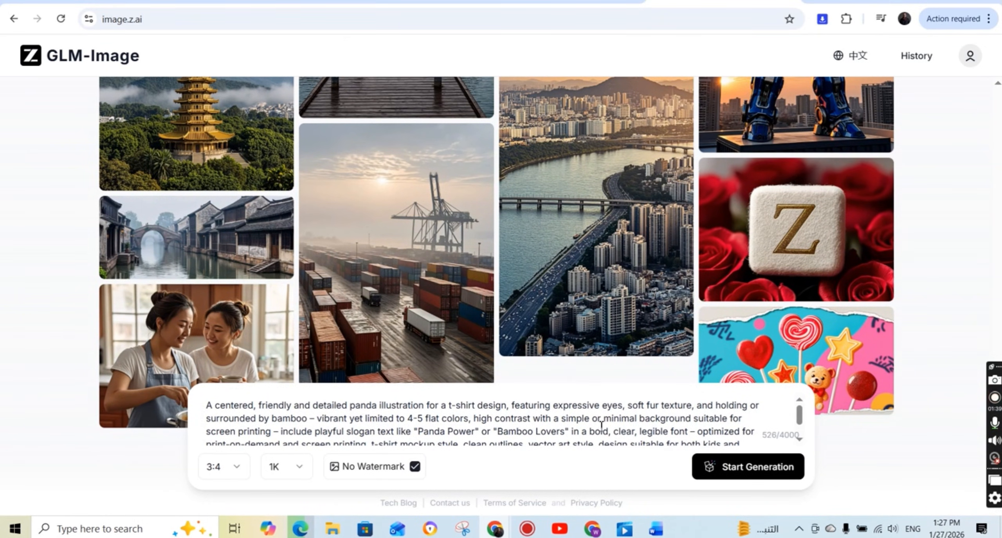
pyautogui.scroll(-1, 603, 427)
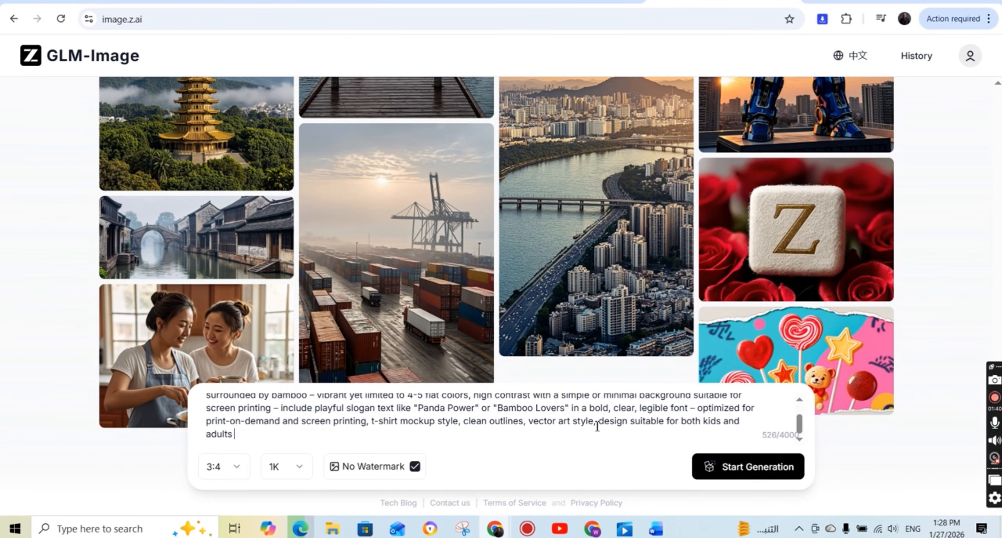
pyautogui.click(722, 469)
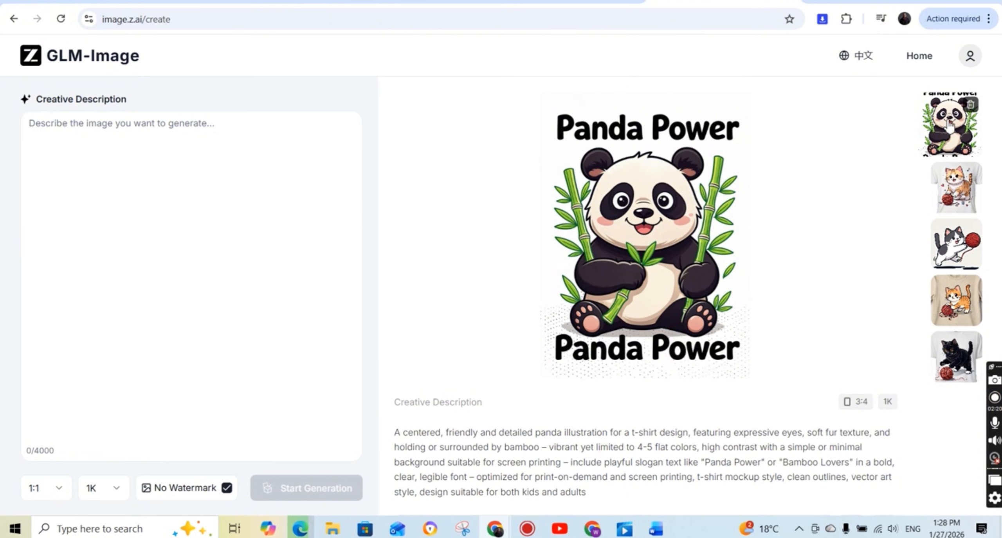
# Review the prompt beneath the generated panda design, highlighting the slogan instruction and the full text.
pyautogui.scroll(-1, 822, 415)
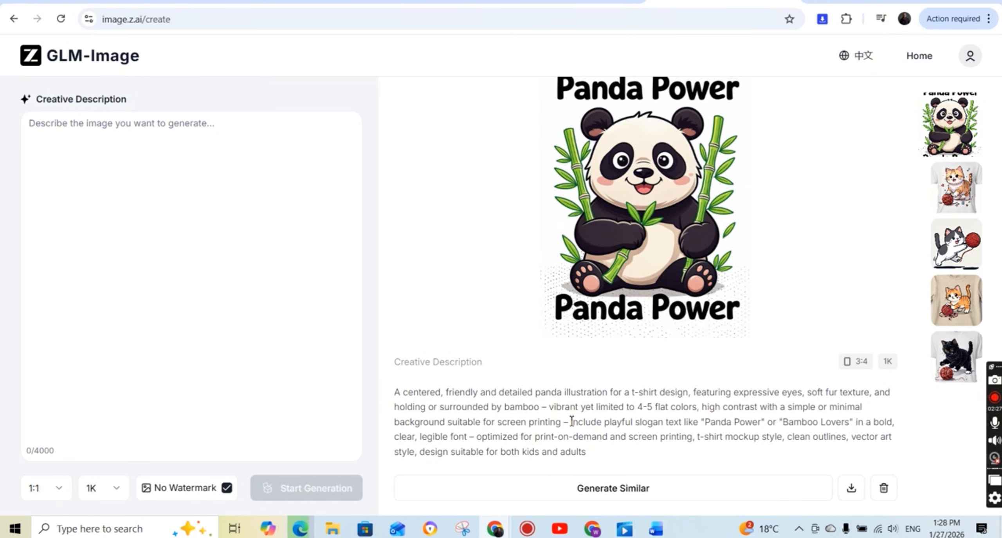
pyautogui.moveTo(572, 421); pyautogui.dragTo(469, 435)
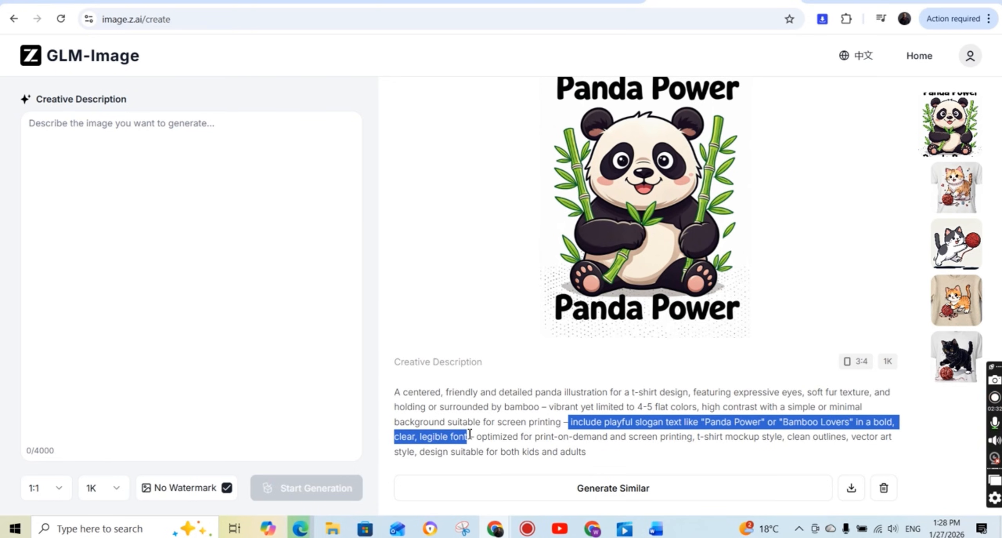
pyautogui.click(607, 457)
pyautogui.moveTo(607, 458); pyautogui.dragTo(397, 391)
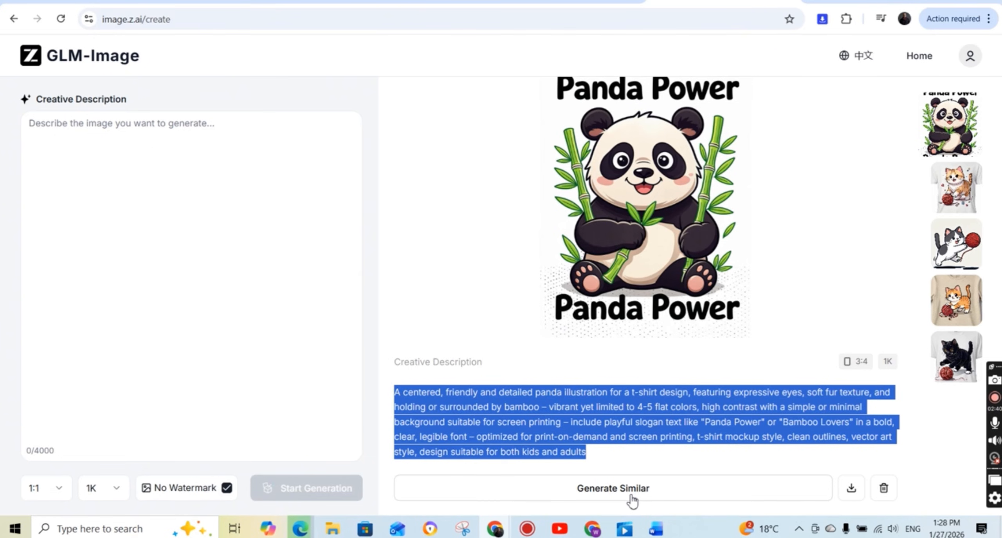
pyautogui.click(641, 459)
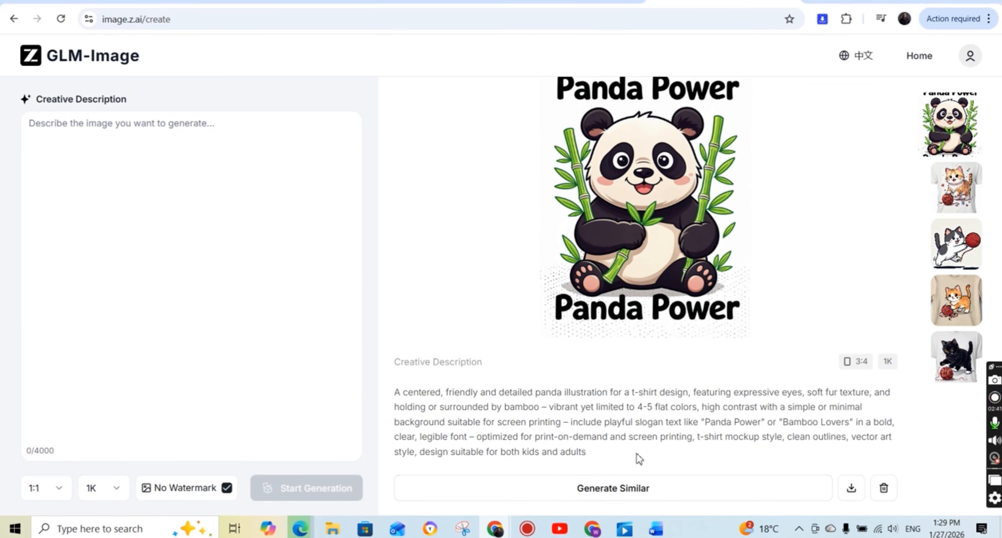
# Reuse the panda prompt for a similar image, replace its slogan instruction with a comma, and generate the new version.
pyautogui.click(616, 491)
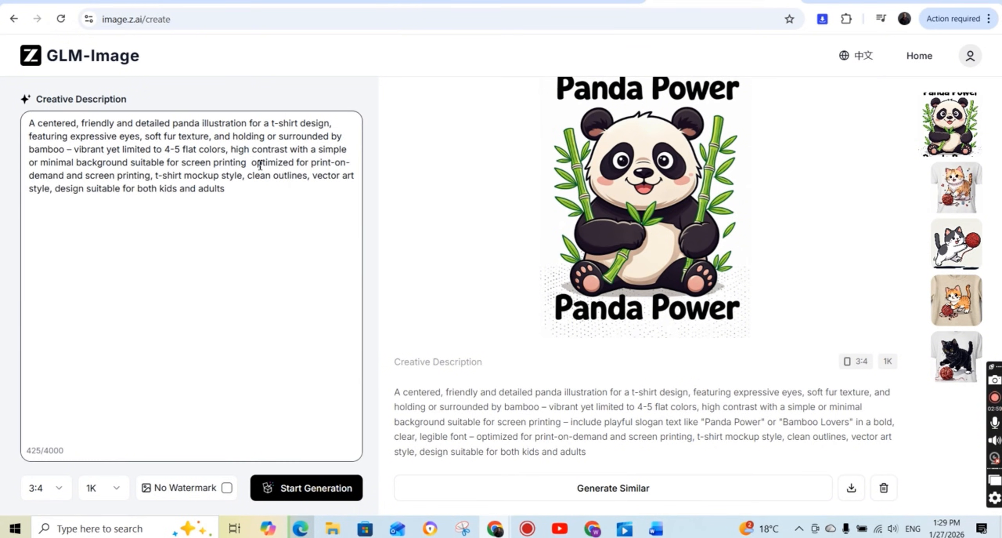
pyautogui.write(',')
pyautogui.click(306, 488)
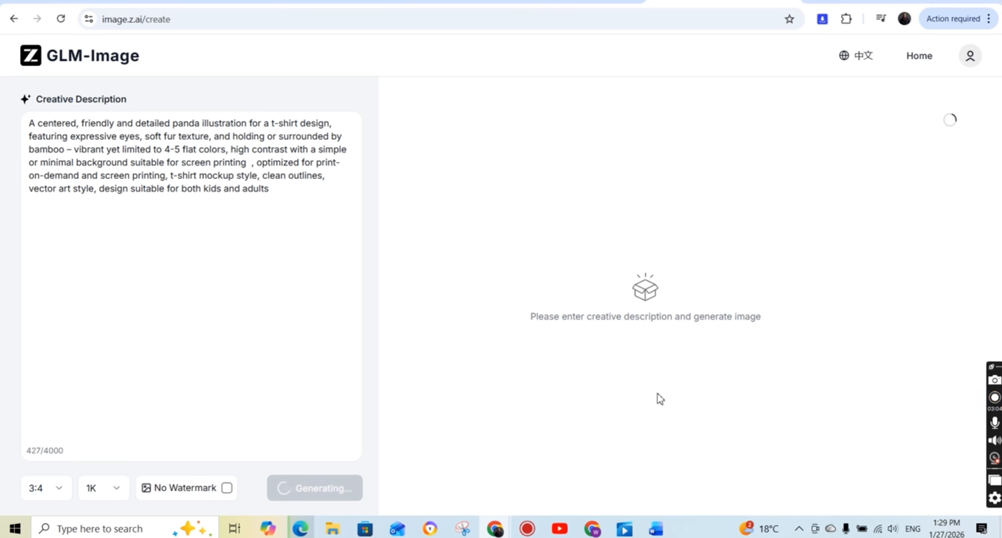
pyautogui.click(966, 310)
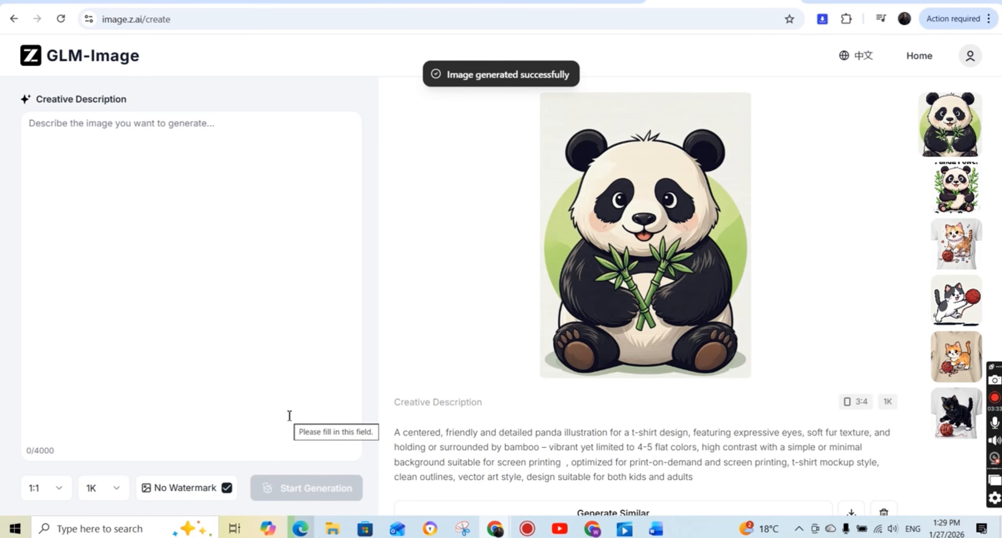
# Download the panda image without the slogan as a PNG into the Downloads folder.
pyautogui.scroll(-1, 681, 326)
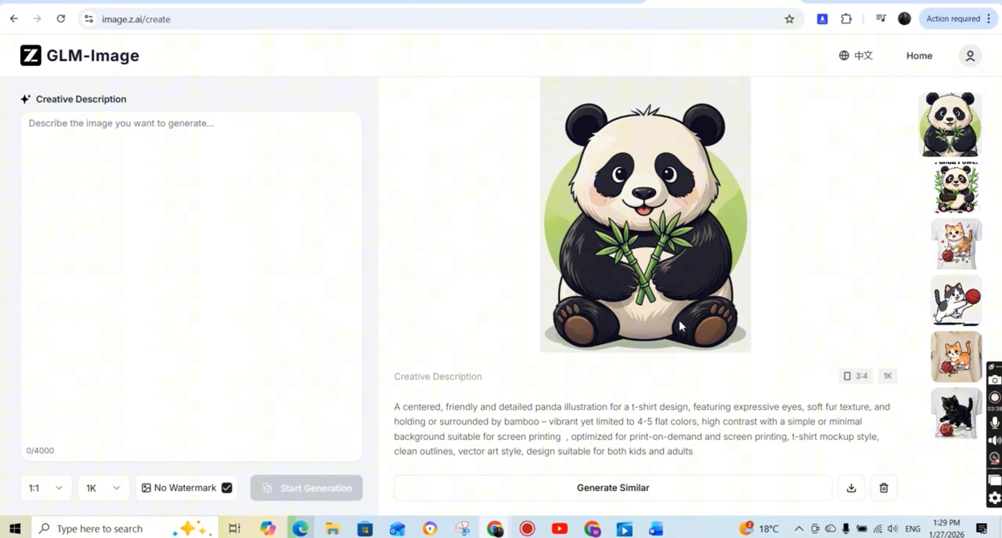
pyautogui.click(852, 487)
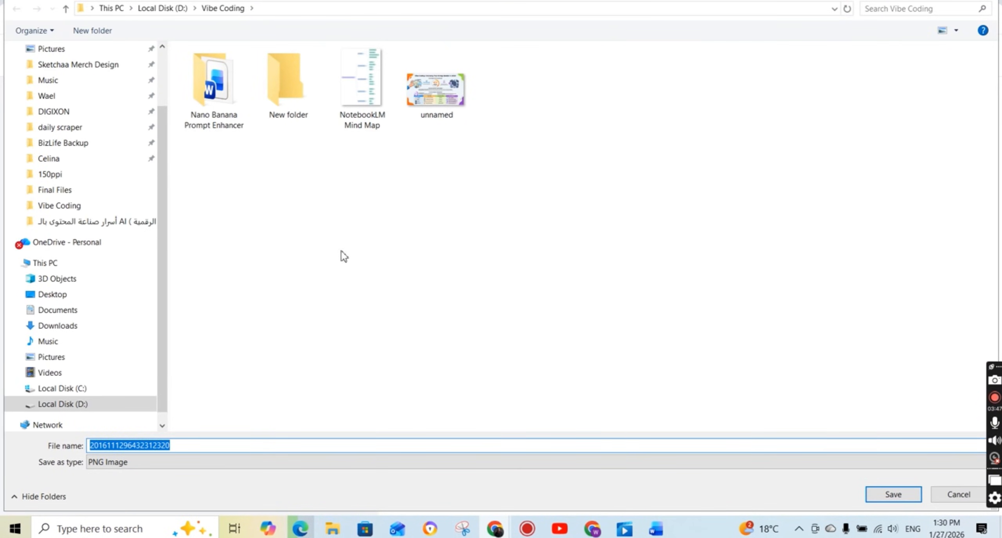
pyautogui.scroll(2, 112, 170)
pyautogui.click(94, 94)
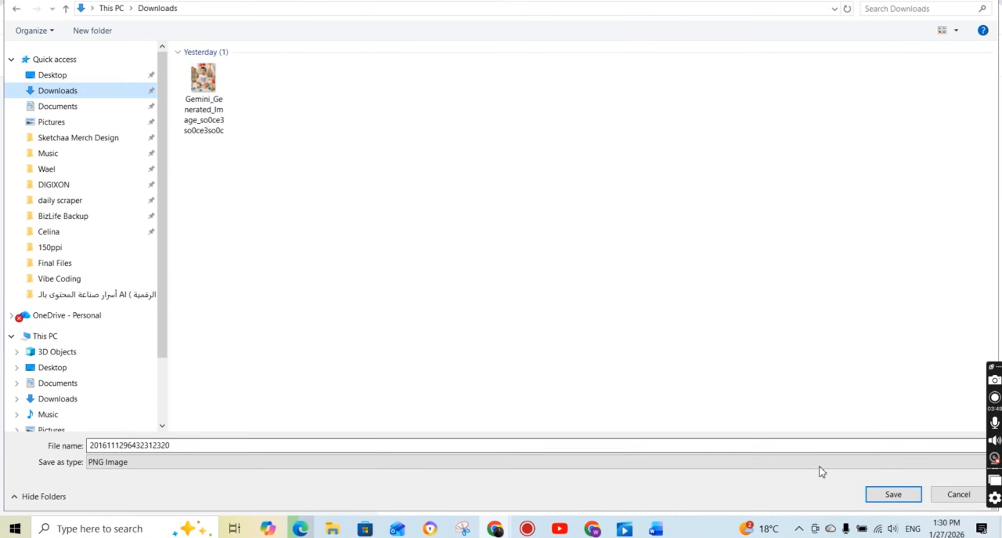
pyautogui.click(891, 493)
# Copy the Prompt 6 text from the Word document and paste it into GLM-Image's creative description in the browser.
pyautogui.click(656, 529)
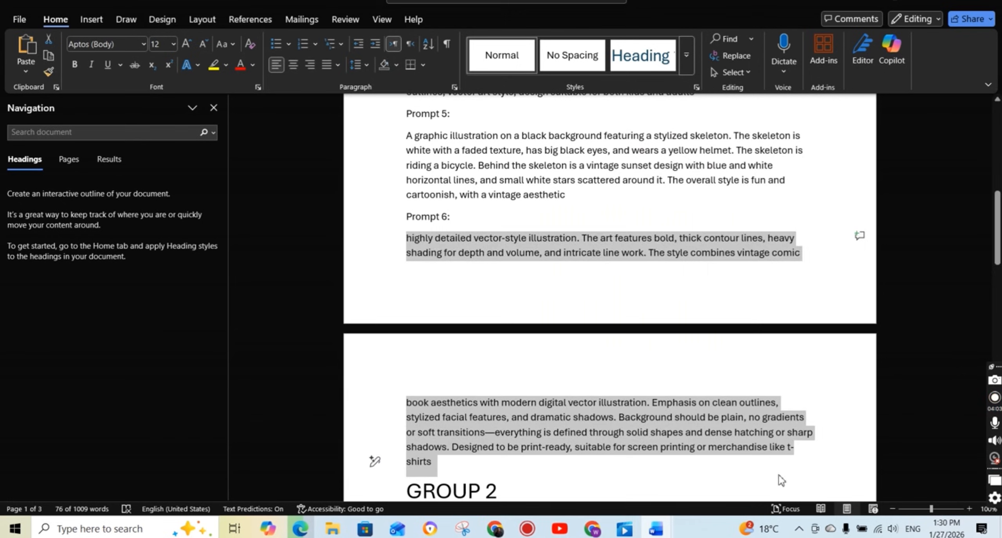
pyautogui.click(495, 528)
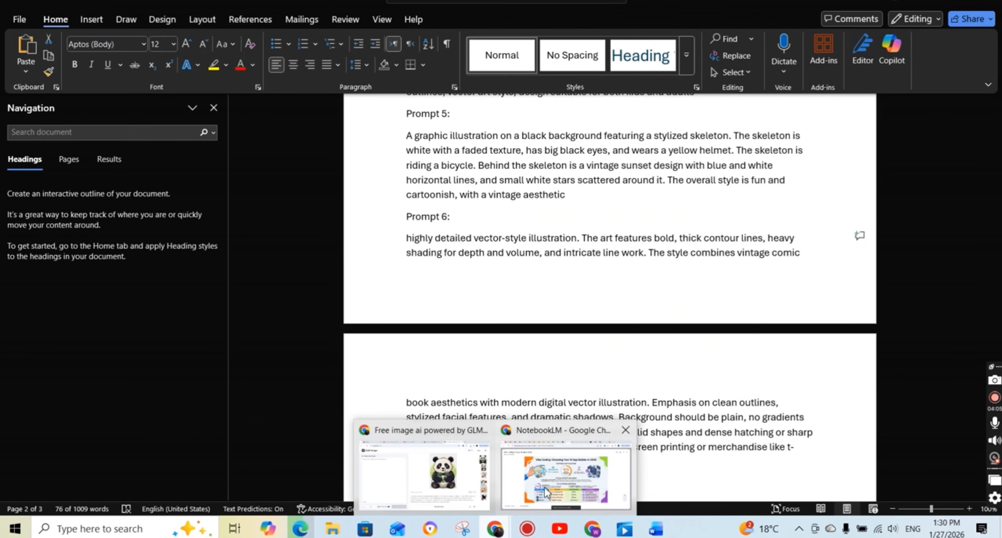
pyautogui.click(472, 470)
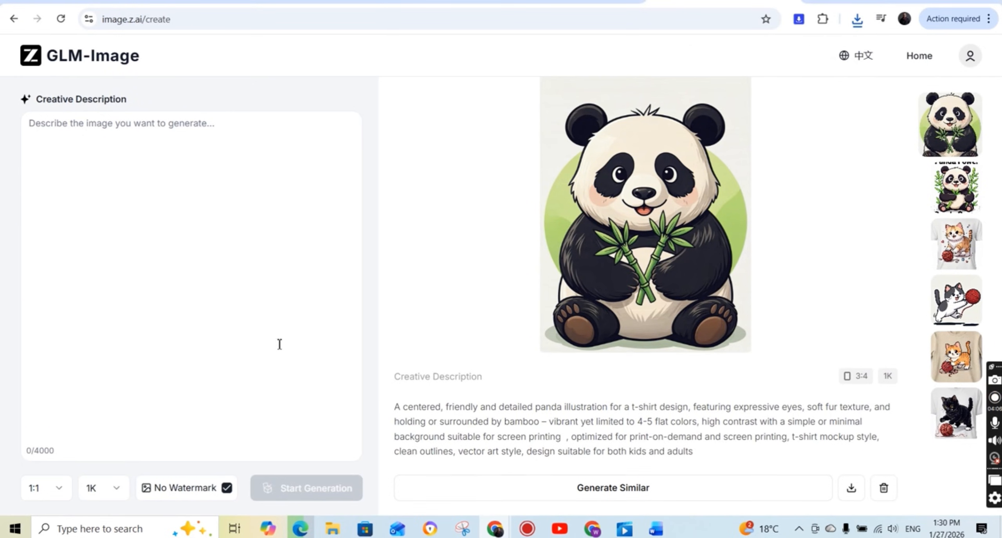
pyautogui.click(232, 141)
pyautogui.write('highly detailed vector-style illustration. The art features bold, thick contour lines, heavy shading for depth and volume, and intricate line work. The style combines vintage comic book aesthetics with modern digital vector illustration. Emphasis on clean outlines, stylized facial features, and dramatic shadows. Background should be plain, no gradients or soft transitions—everything is defined through solid shapes and dense hatching or sharp shadows. Designed to be print-ready, suitable for screen printing or merchandise like t-shirts')
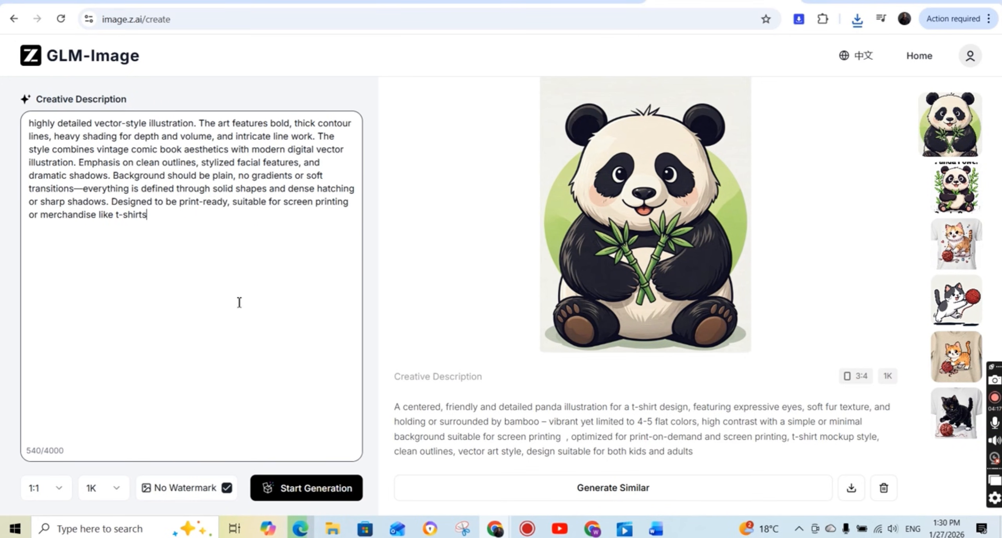
# Insert "of a Shark charachter wearing short and boxing gloves" after "vector-style illustration" in the prompt and generate the image.
pyautogui.click(194, 123)
pyautogui.write('of a ')
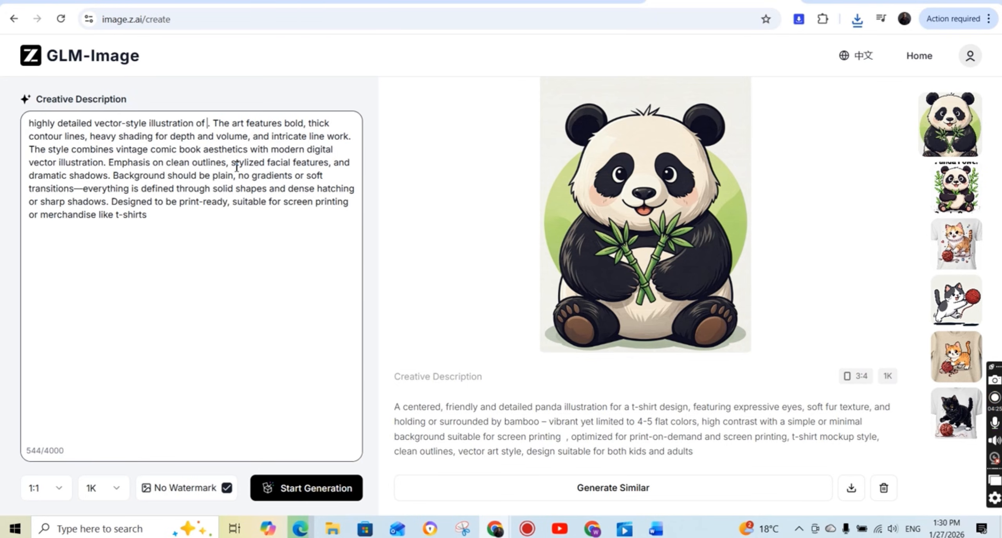
pyautogui.write('Shark')
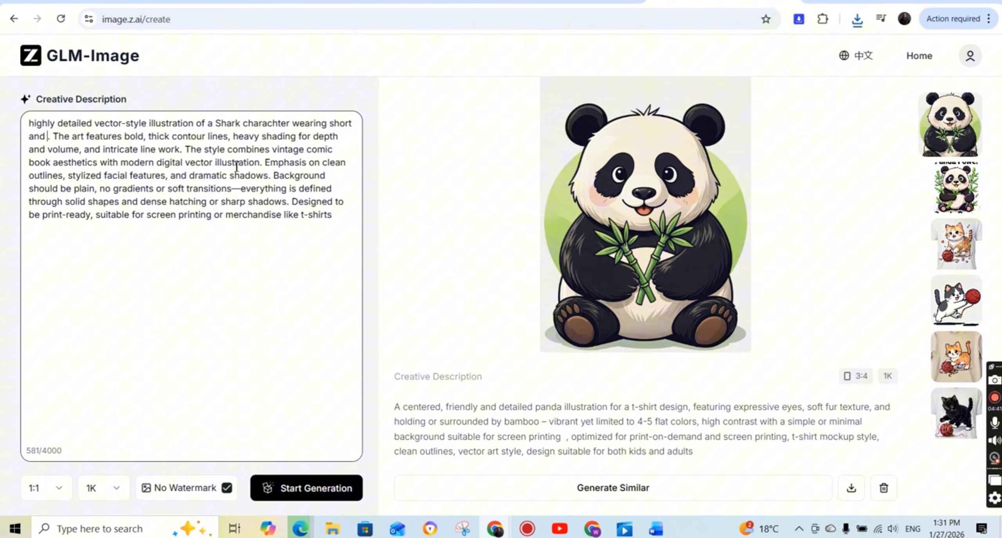
pyautogui.write('boxing ')
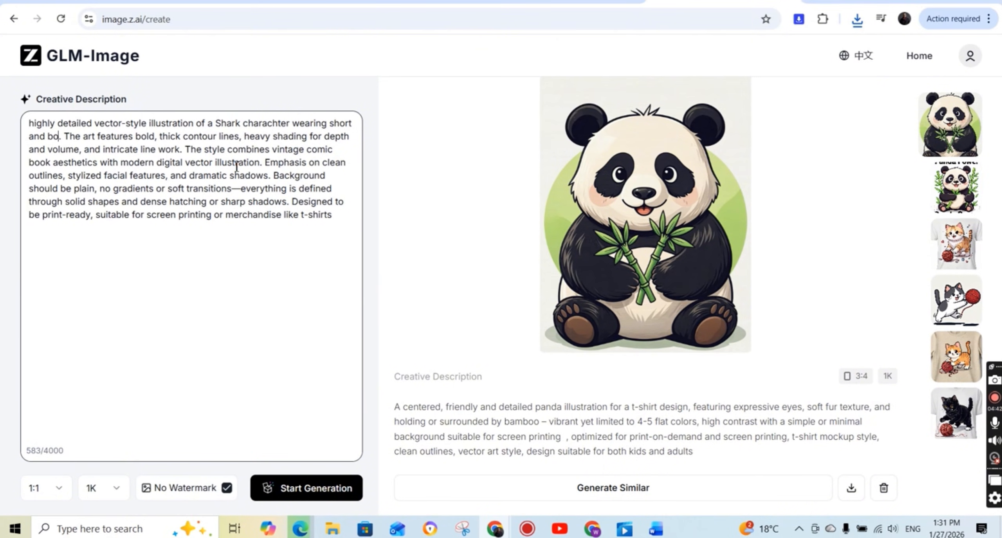
pyautogui.write('gloves')
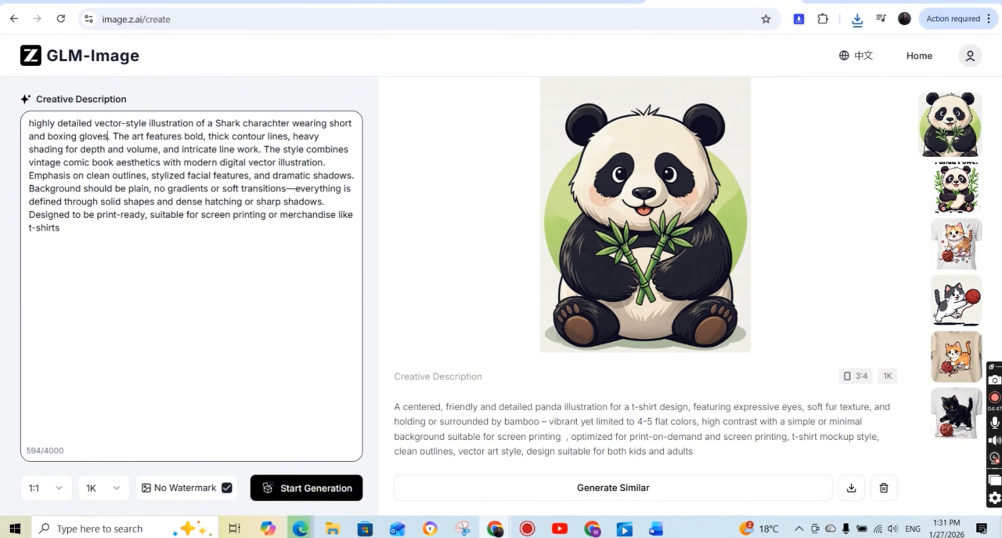
pyautogui.click(307, 492)
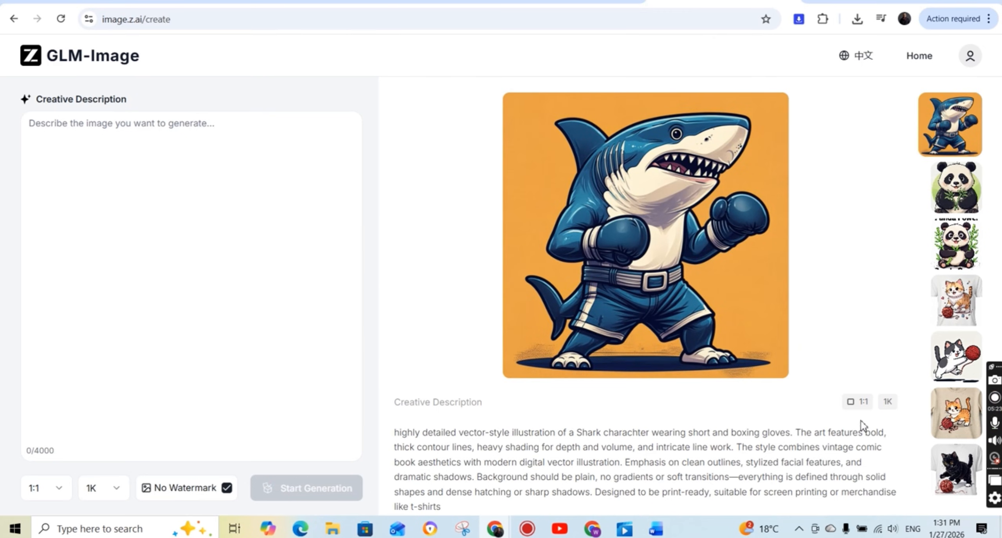
# Reuse the shark prompt, add "a red" before "short", delete ", heavy shading for depth and volume, and intricate line work", and make the background "plain white".
pyautogui.scroll(-2, 705, 372)
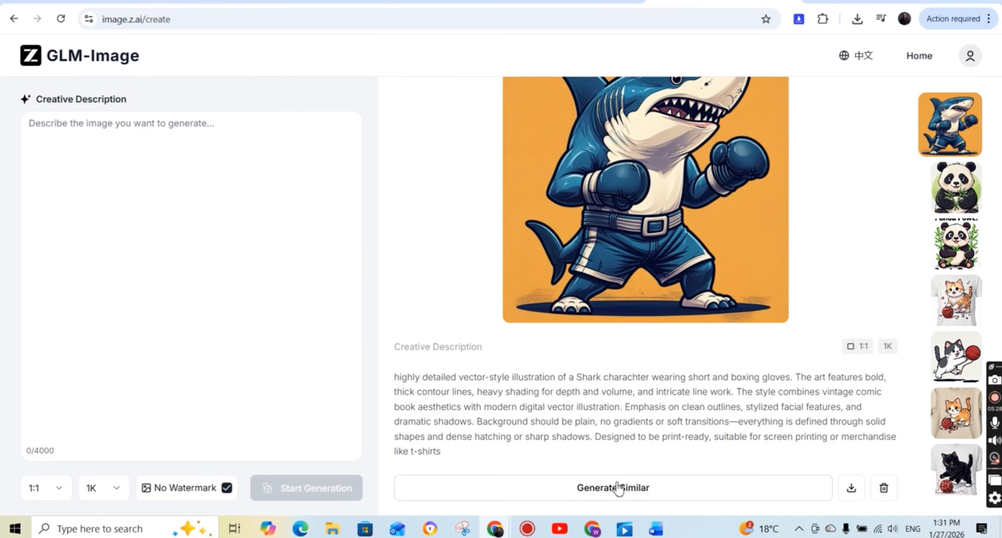
pyautogui.click(628, 486)
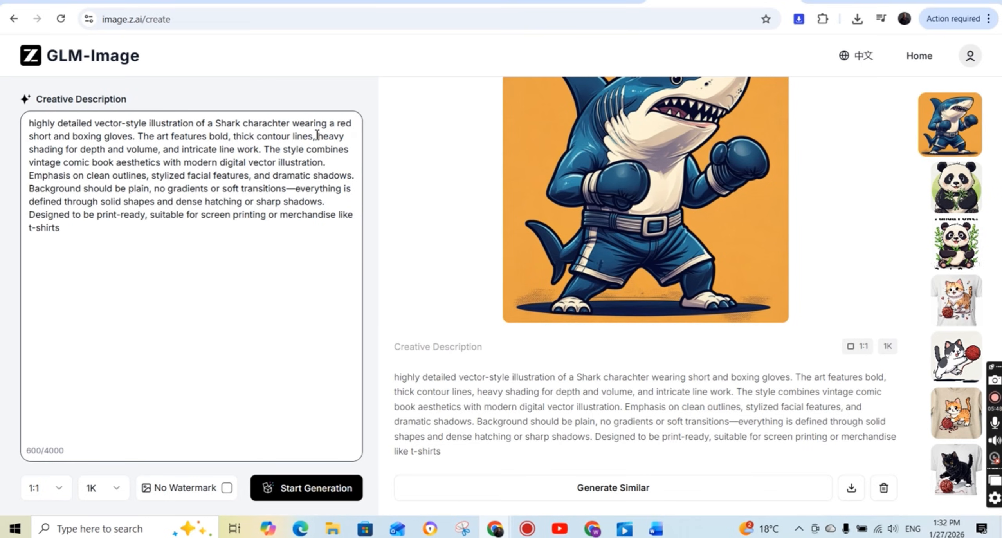
pyautogui.moveTo(318, 137)
pyautogui.mouseDown()
pyautogui.moveTo(253, 154)
pyautogui.moveTo(261, 154)
pyautogui.mouseUp()
pyautogui.press('BackSpace')
pyautogui.press('BackSpace')
pyautogui.press('BackSpace')
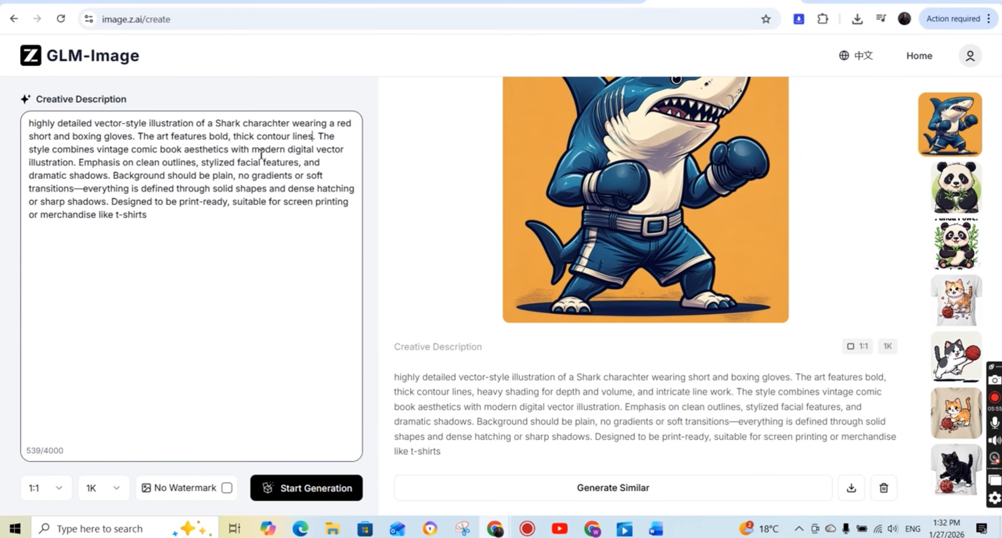
pyautogui.click(234, 176)
pyautogui.write('white')
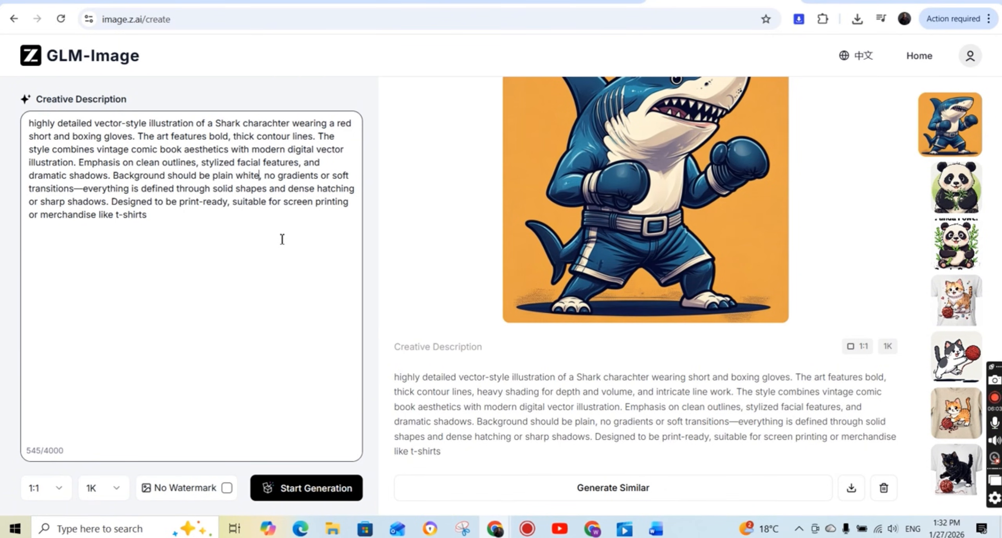
# Generate the red-shorts shark with No Watermark enabled and a 3:4 aspect ratio, and download the image.
pyautogui.click(227, 487)
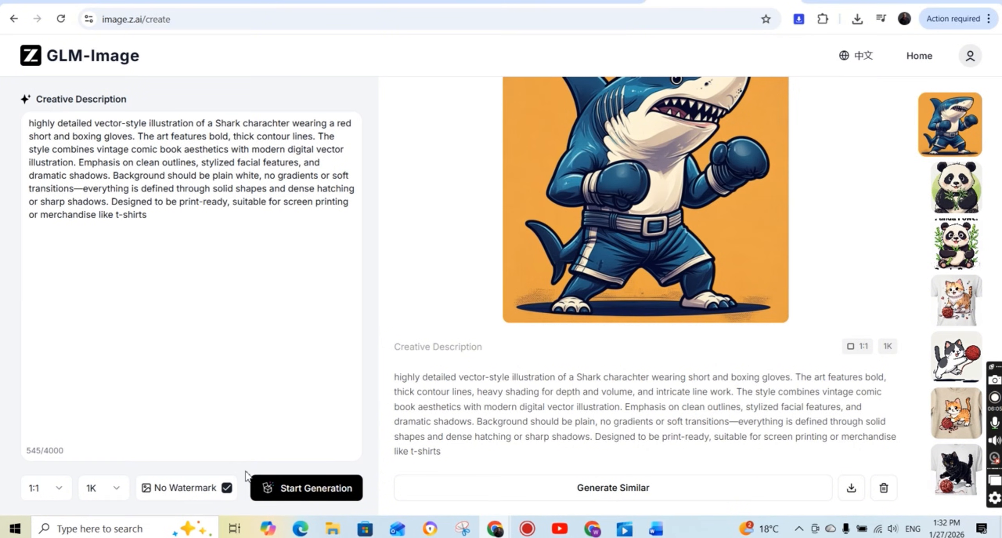
pyautogui.click(73, 489)
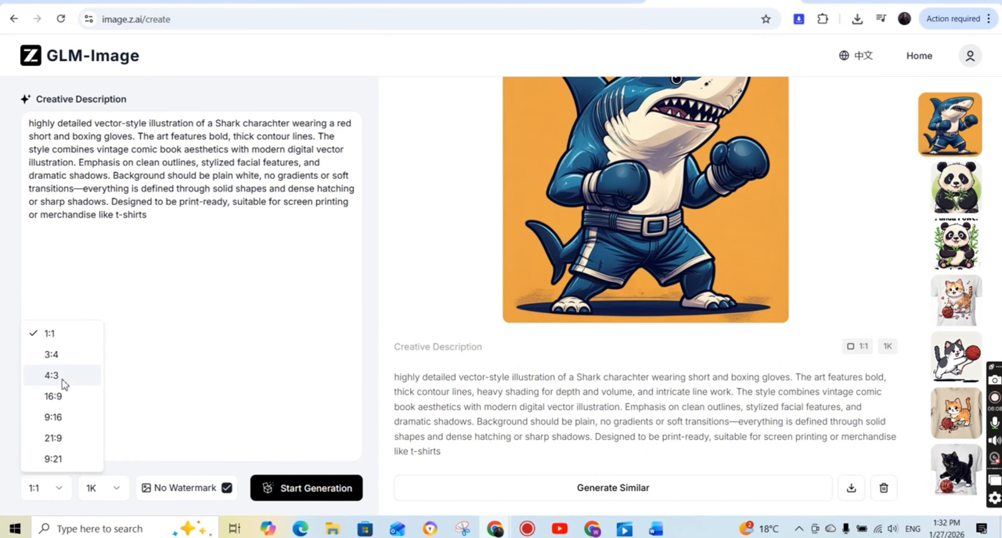
pyautogui.click(63, 358)
pyautogui.click(291, 494)
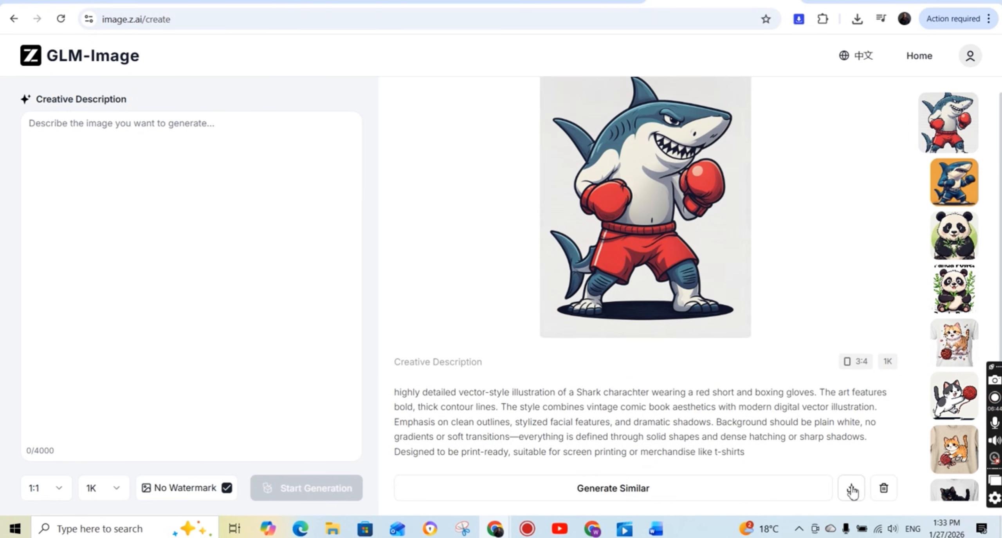
pyautogui.click(851, 488)
# Reuse the red-shorts shark prompt and insert ", looking into the camera, agressive and ready to fight." after "boxing gloves".
pyautogui.click(611, 488)
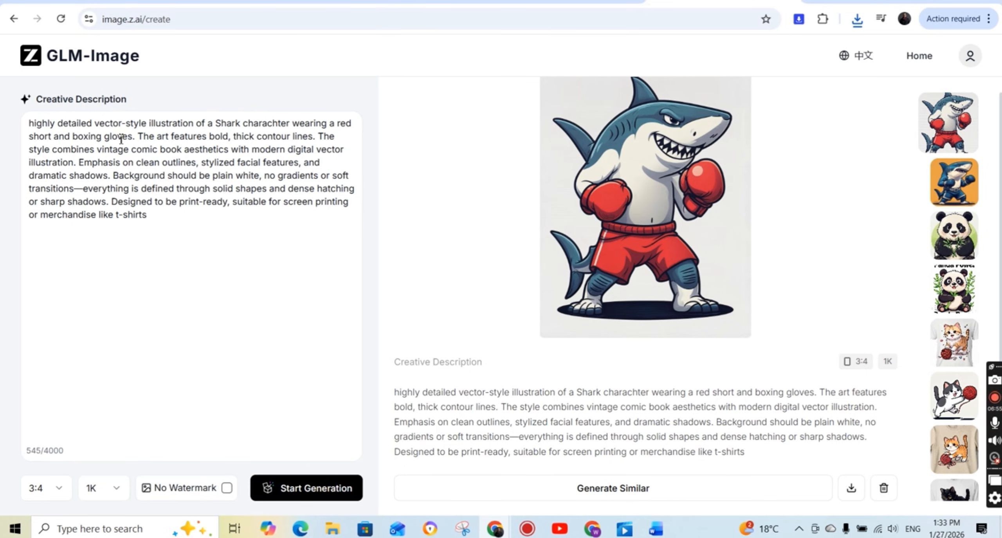
pyautogui.click(135, 137)
pyautogui.write('looking into the ')
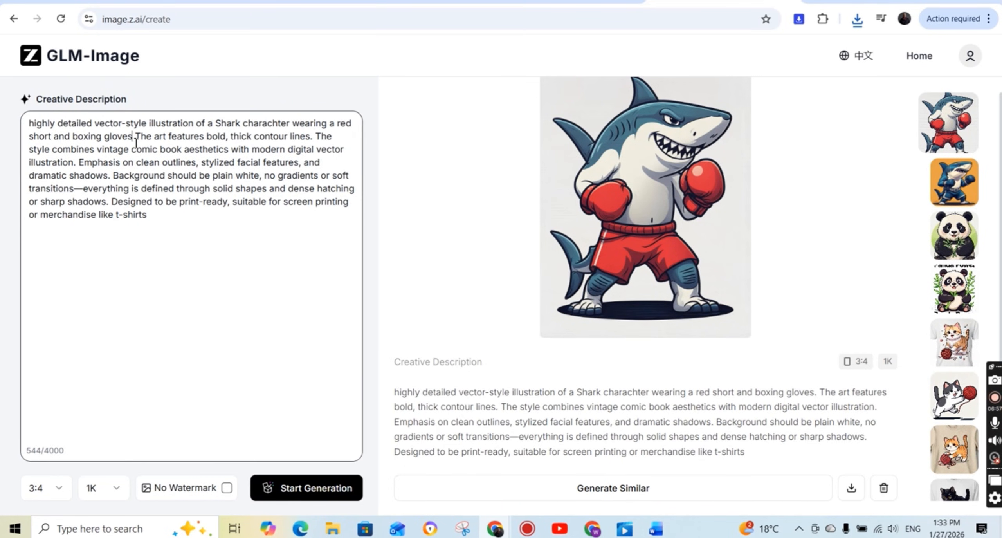
pyautogui.write('camera, ag')
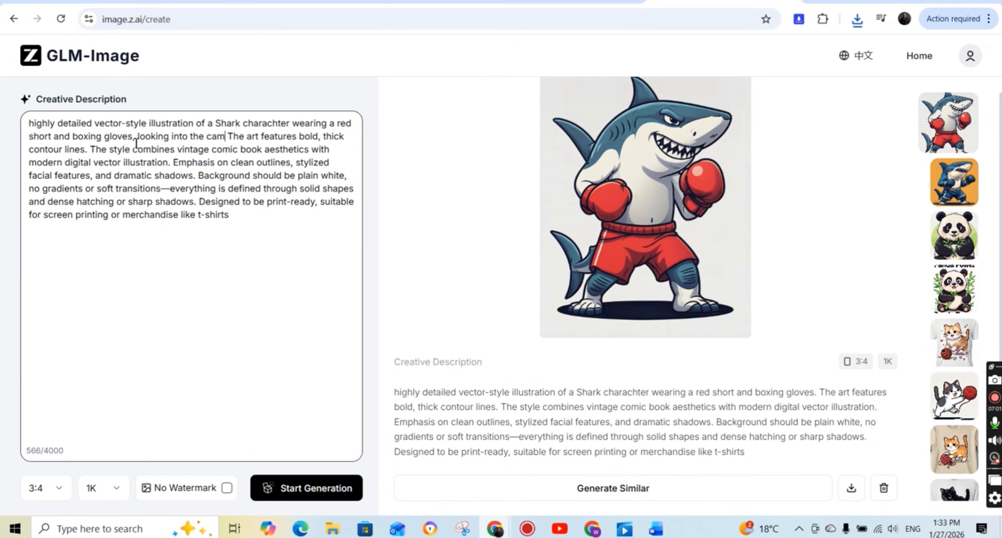
pyautogui.write('res')
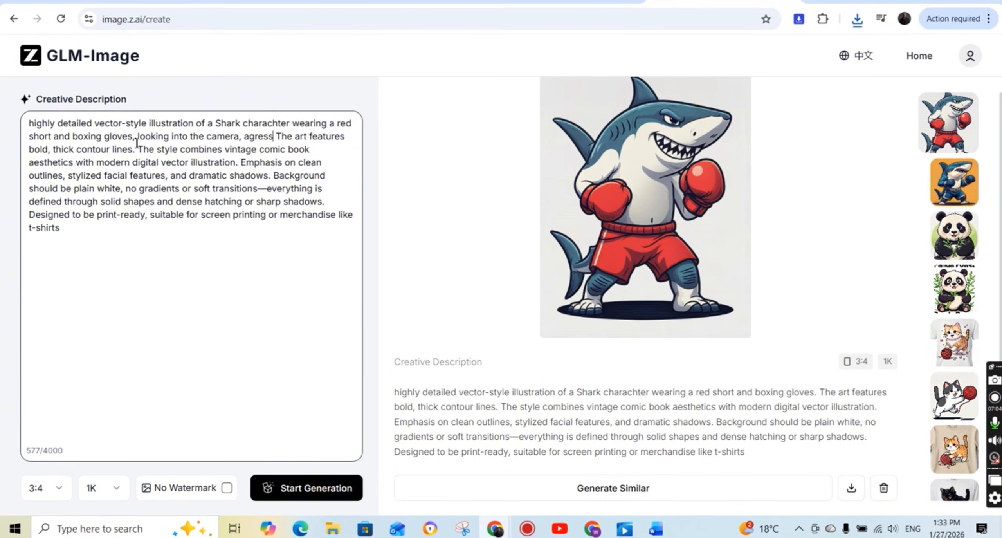
pyautogui.write('sive and ready to fi')
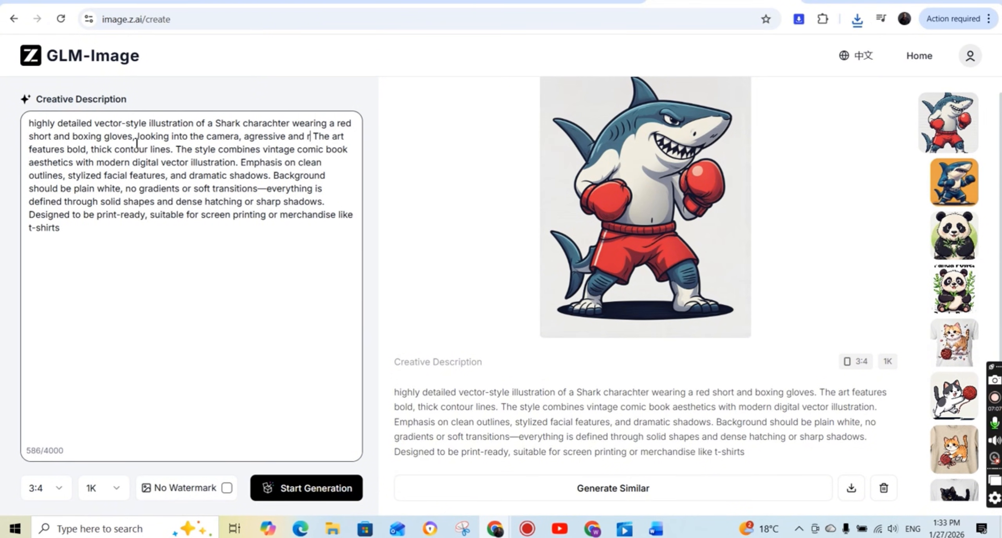
pyautogui.write('ght.')
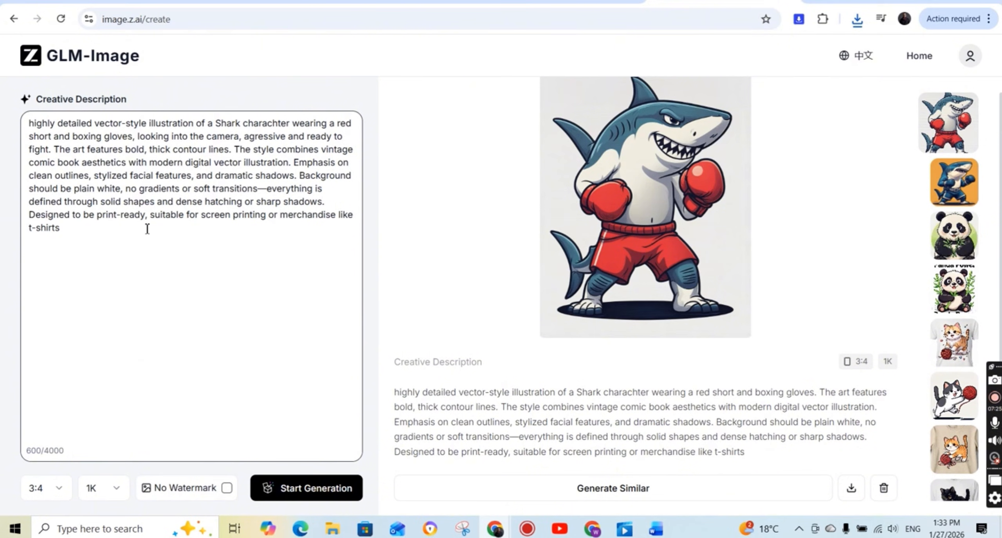
# Insert "Add Graphitti text on the wall behind the shark character." before "Emphasis on clean outlines" and generate the image.
pyautogui.click(294, 162)
pyautogui.write('Add Grap')
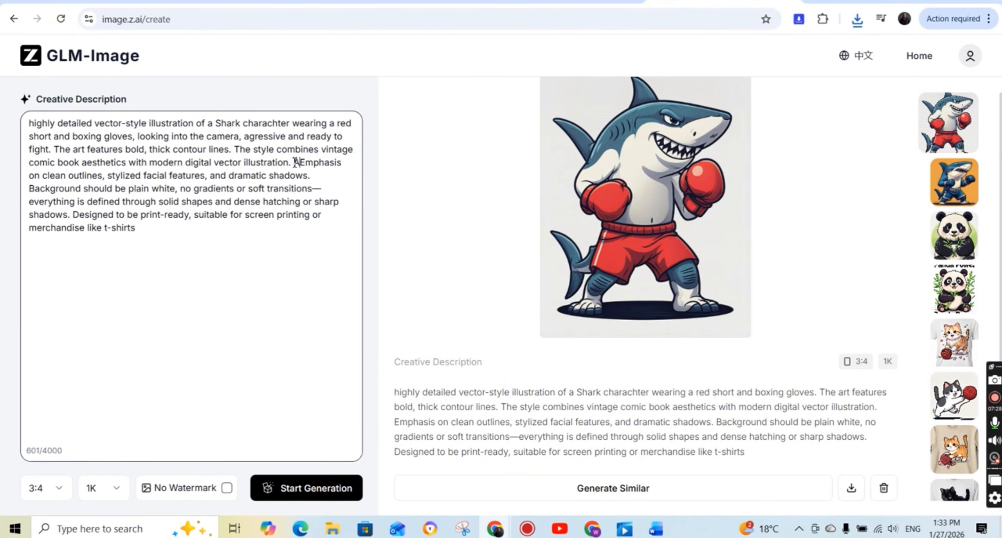
pyautogui.write('hitti text on the ')
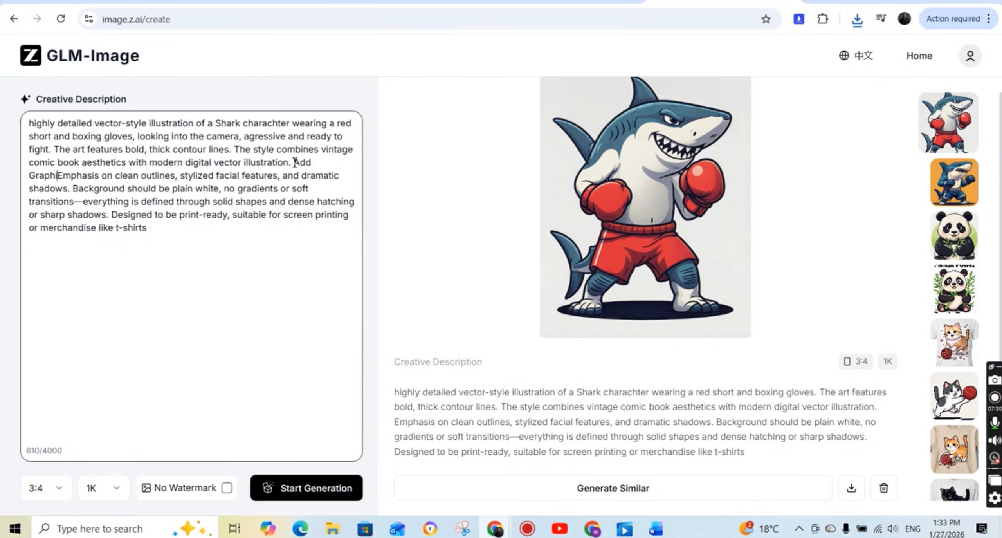
pyautogui.write('wall behind the shark character.')
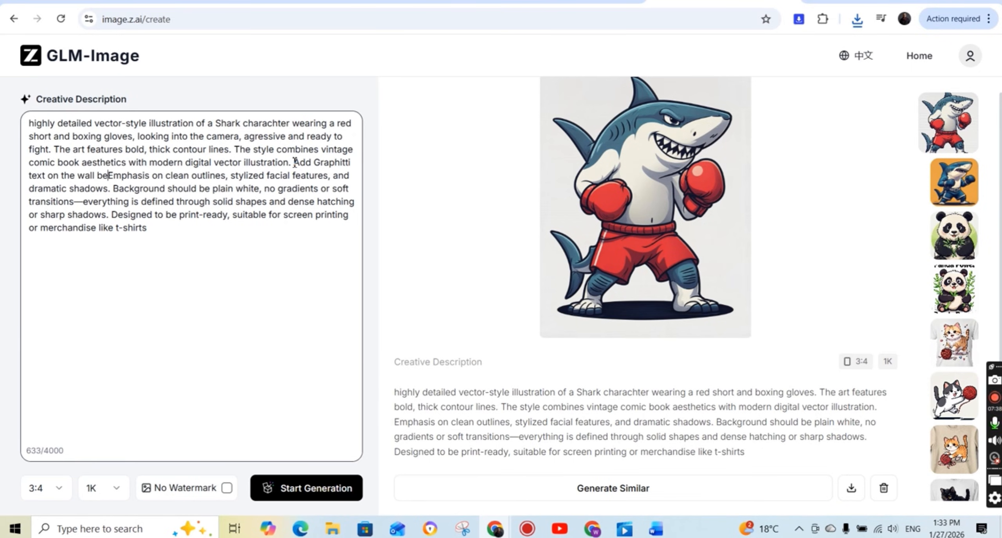
pyautogui.click(315, 493)
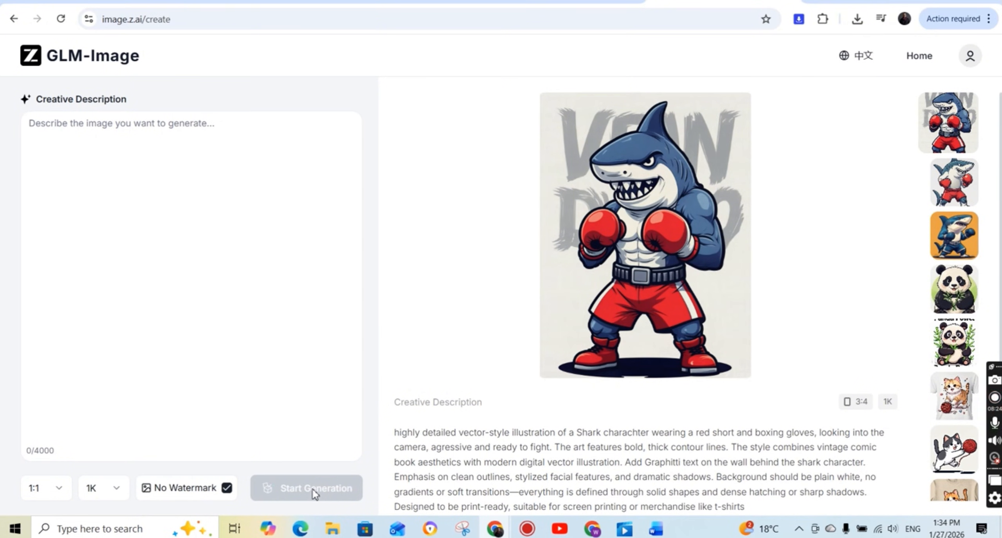
# Download the shark image with the graffiti background as a PNG into the Downloads folder.
pyautogui.scroll(-1, 652, 355)
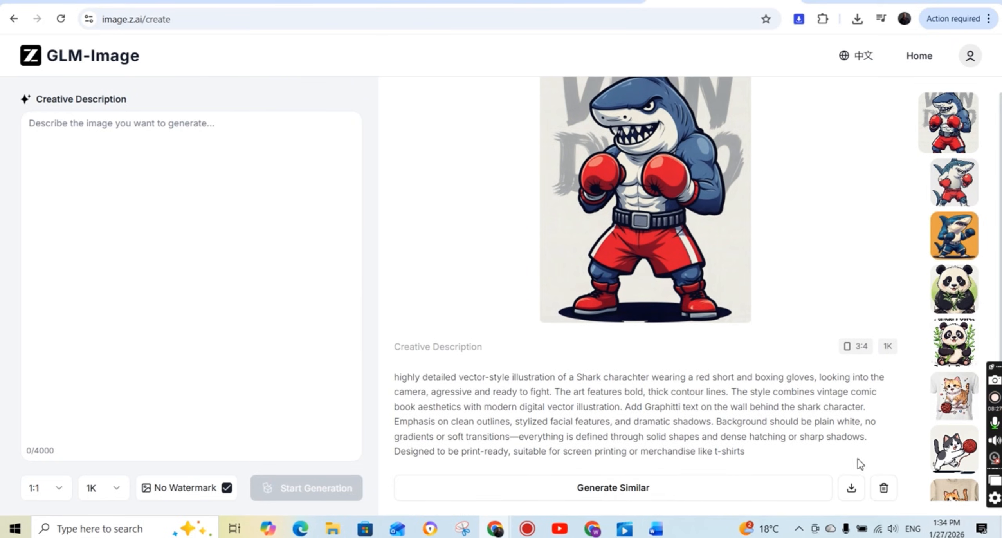
pyautogui.click(855, 496)
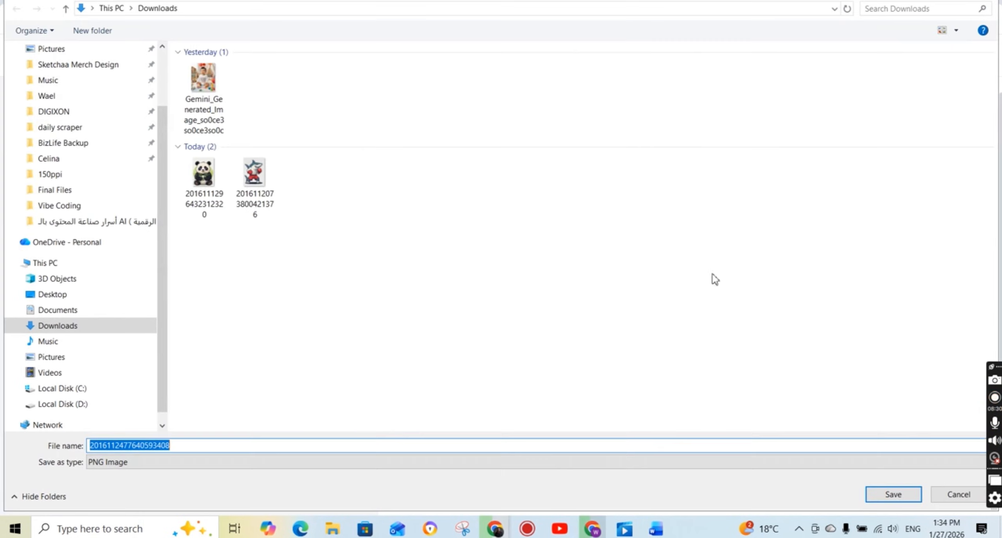
pyautogui.click(893, 494)
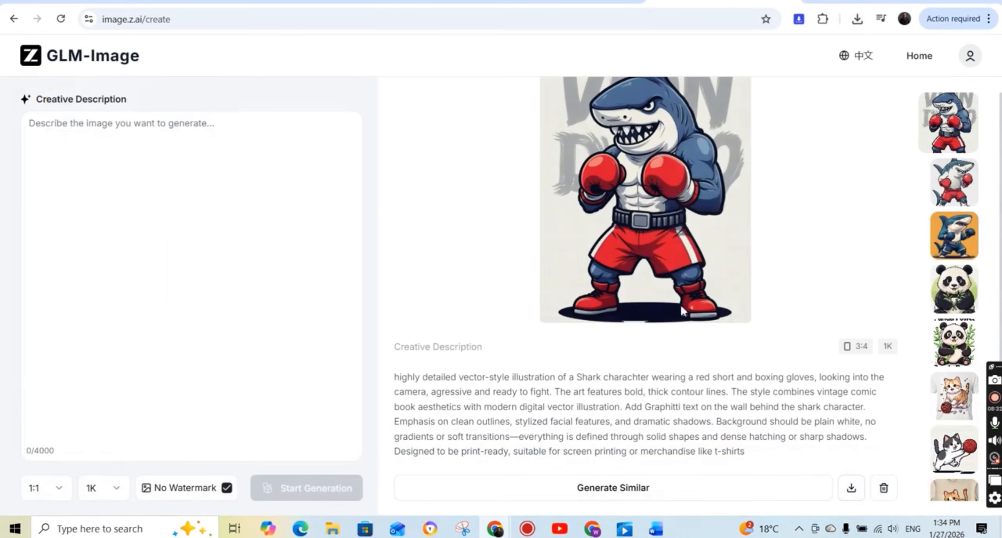
# Open the downloaded graffiti shark image from its folder, inspect it enlarged, and close the viewer and the folder.
pyautogui.click(844, 53)
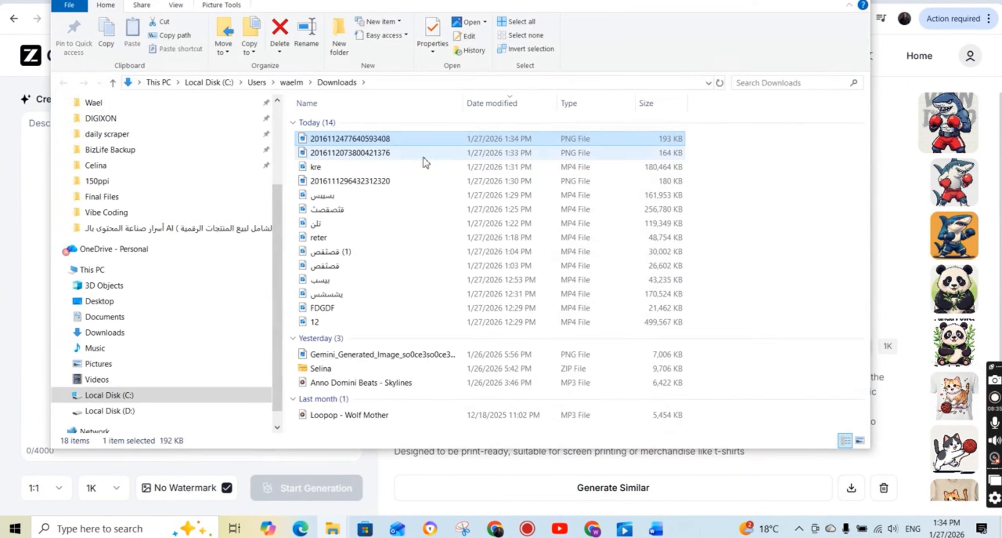
pyautogui.doubleClick(416, 143)
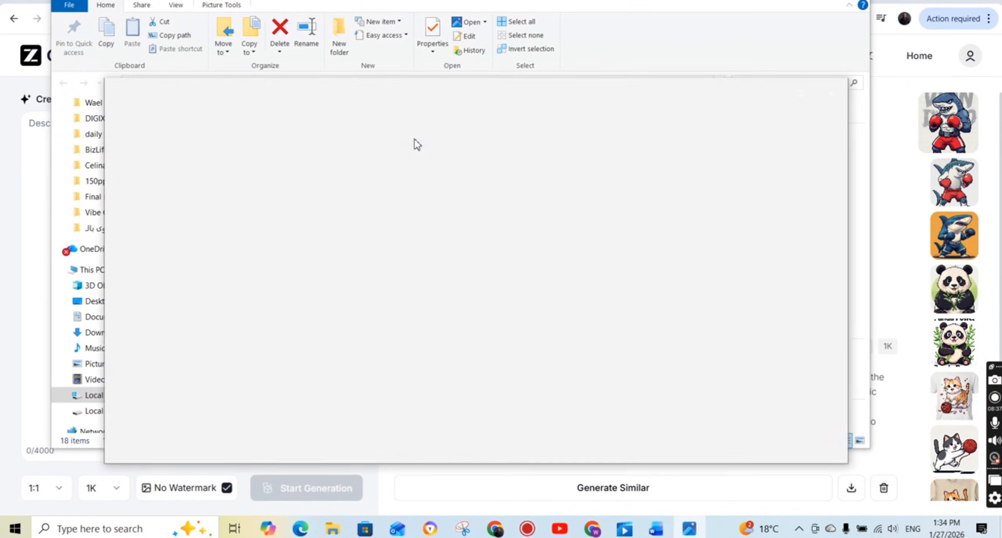
pyautogui.click(800, 93)
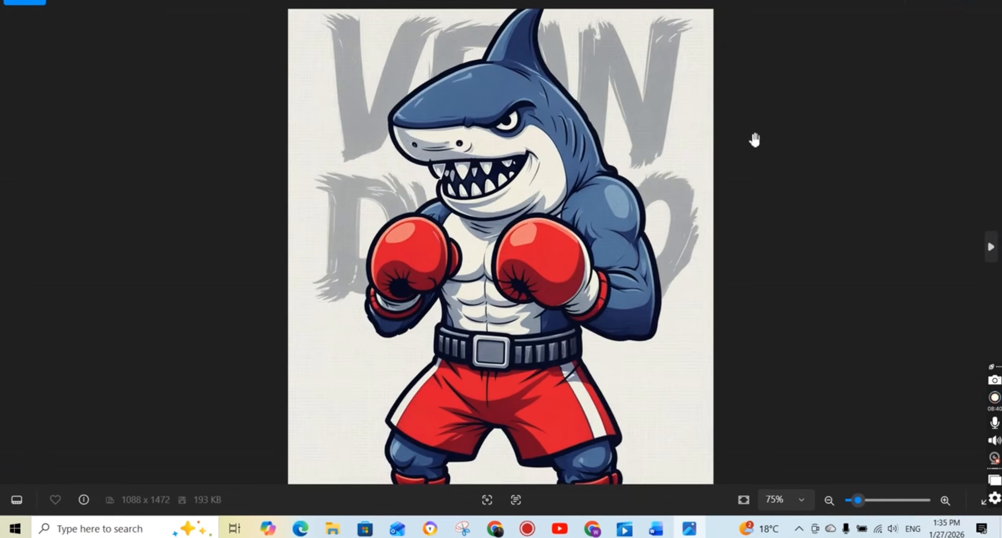
pyautogui.scroll(-2, 684, 188)
pyautogui.click(987, 1)
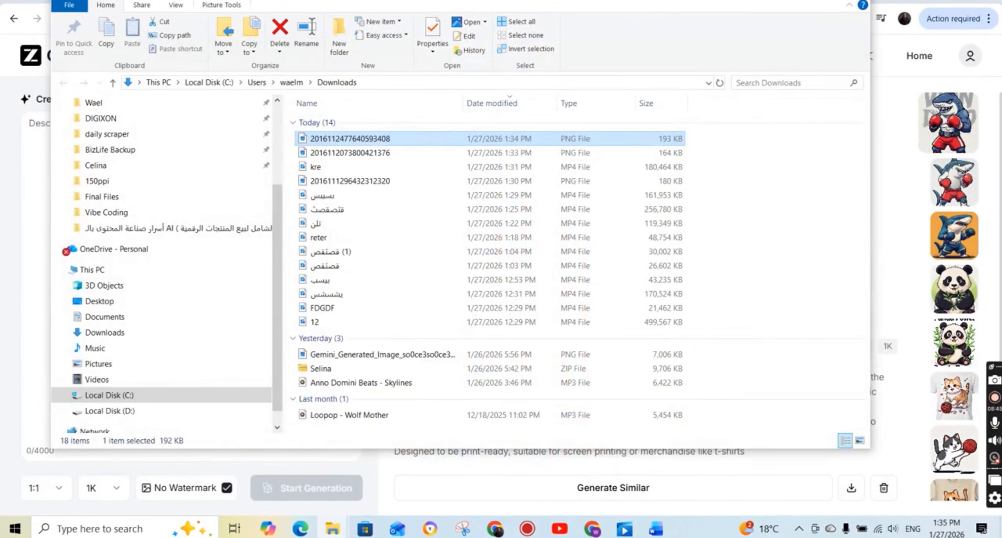
pyautogui.click(813, 1)
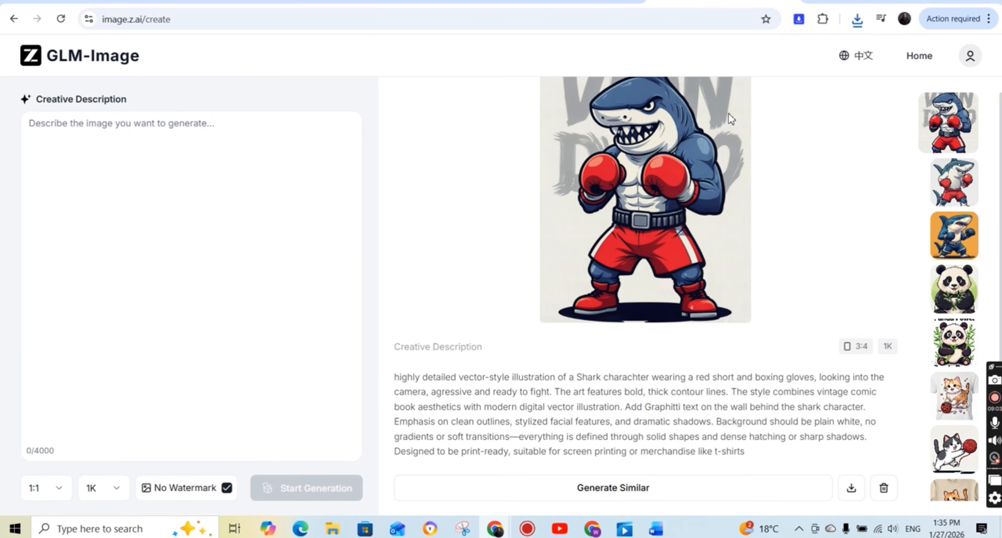
# Reuse the graffiti shark's prompt and settings for a similar image, and copy the Group 2 Prompt 1 text from the Word document.
pyautogui.scroll(-3, 702, 412)
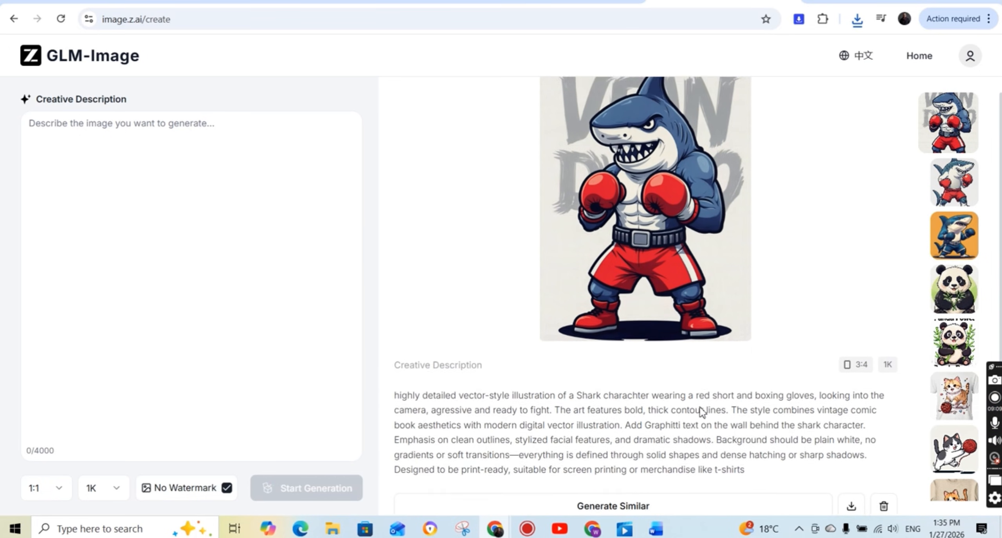
pyautogui.click(649, 488)
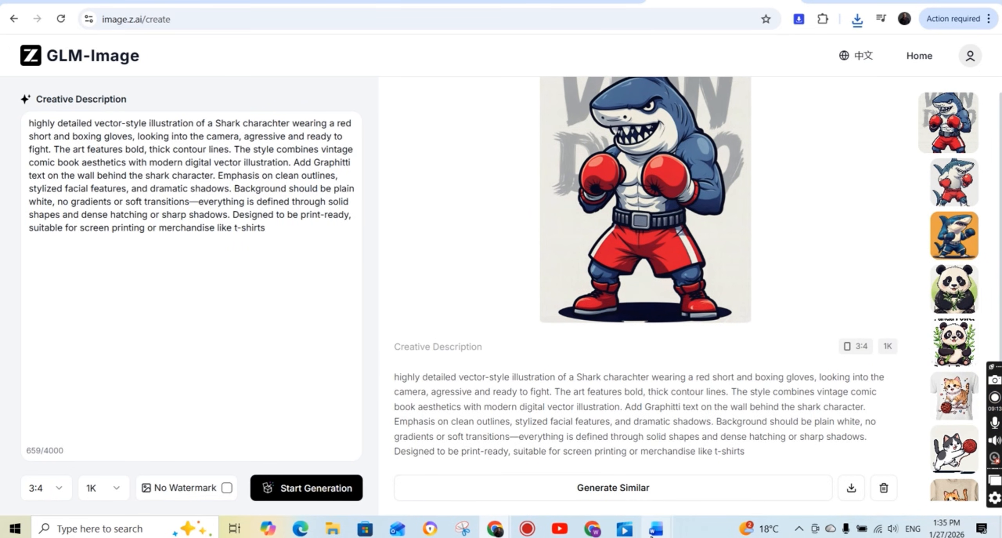
pyautogui.moveTo(656, 529)
pyautogui.click(750, 491)
pyautogui.scroll(-5, 750, 490)
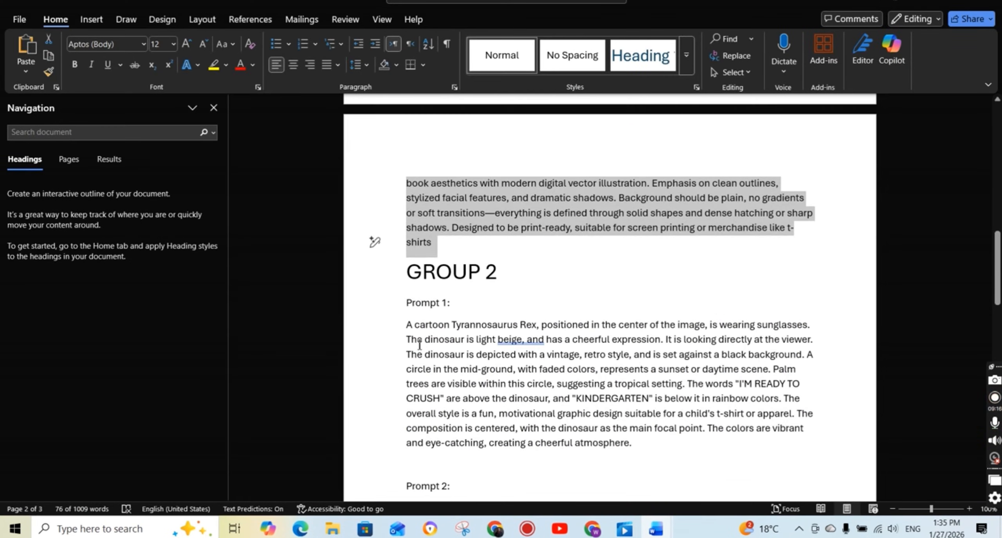
pyautogui.doubleClick(393, 332)
pyautogui.hotkey('ctrl', 'c')
pyautogui.moveTo(496, 529)
pyautogui.click(427, 476)
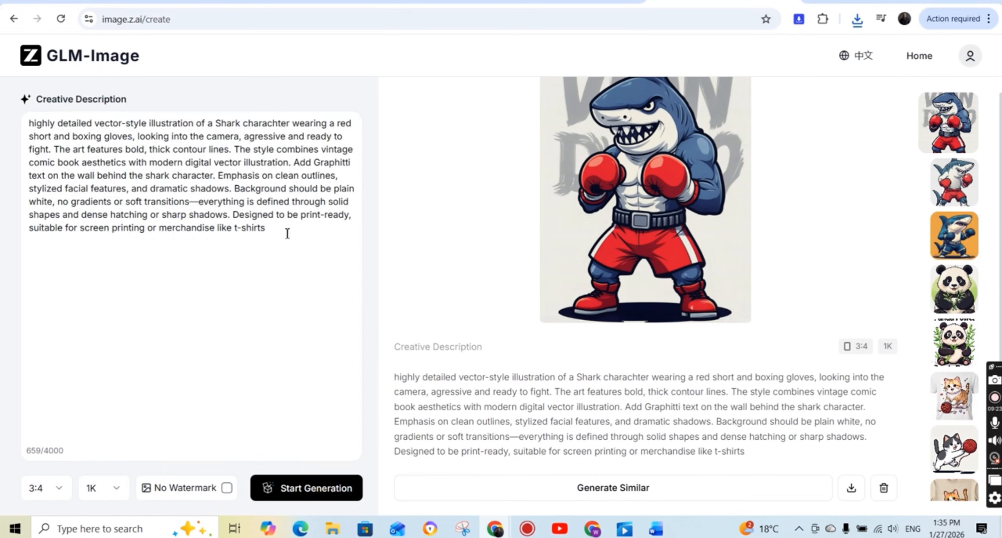
# Replace the shark prompt with the copied cartoon Tyrannosaurus Rex prompt, enable No Watermark, and generate the image.
pyautogui.click(286, 233)
pyautogui.hotkey('ctrl', 'a')
pyautogui.hotkey('ctrl', 'v')
pyautogui.click(226, 488)
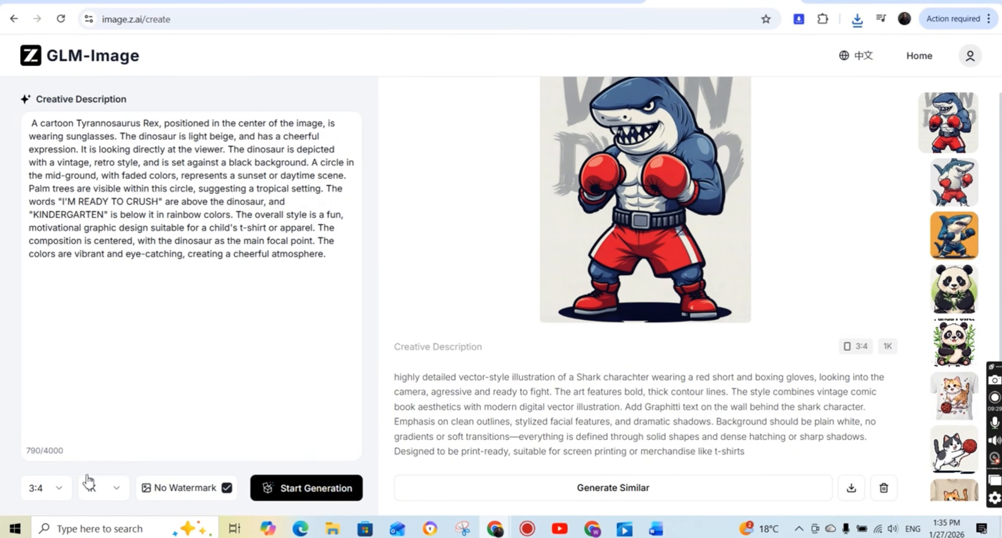
pyautogui.click(307, 488)
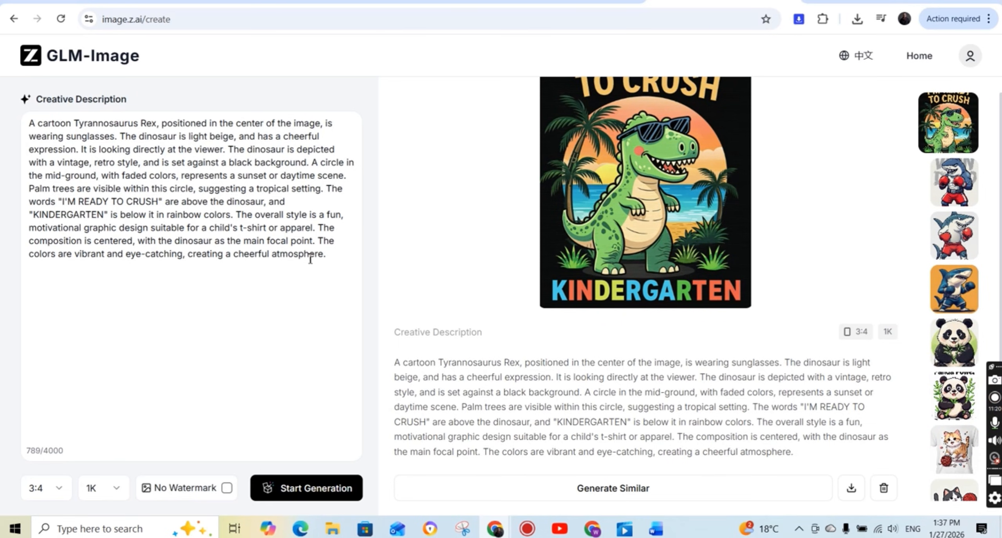
# Replace the prompt with the copied centered cartoon dinosaur text, delete its wording from "The words" to "legible font", and generate with No Watermark enabled.
pyautogui.scroll(2, 509, 253)
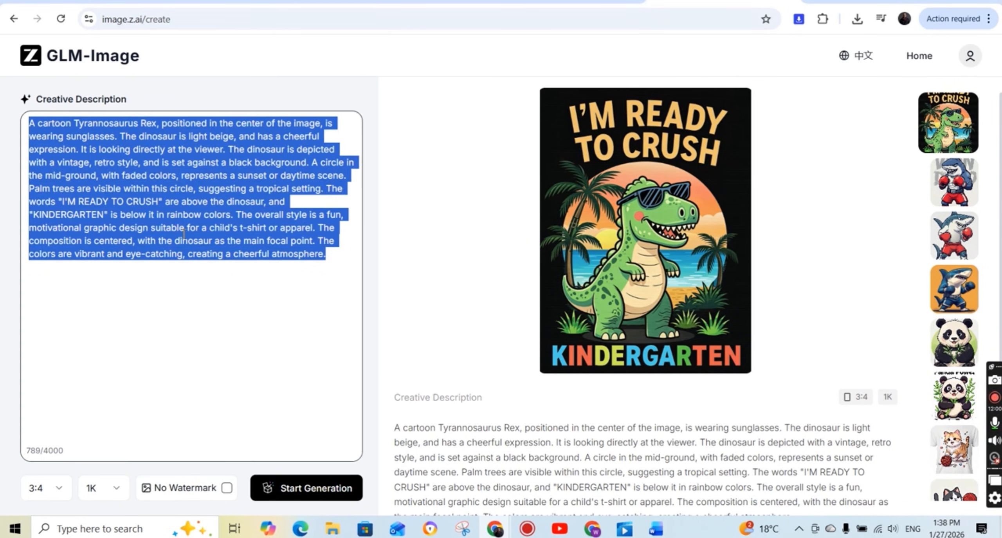
pyautogui.write('A centered, friendly and detailed cartoon dinosaur illustration for a t-shirt design, featuring expressive eyes, retro sunset background, and palm trees – vibrant yet limited to 4-5 flat colors, high contrast with a simple background suitable for screen printing – include playful slogan text like The words "I\'M READY TO CRUSH" are above the dinosaur, and "KINDERGARTEN" is below it in rainbow colors in a bold, clear, legible font – optimized for print-on-demand and screen printing, t-shirt style, clean outlines, vector art style, design suitable for both kids and adults, no mockup')
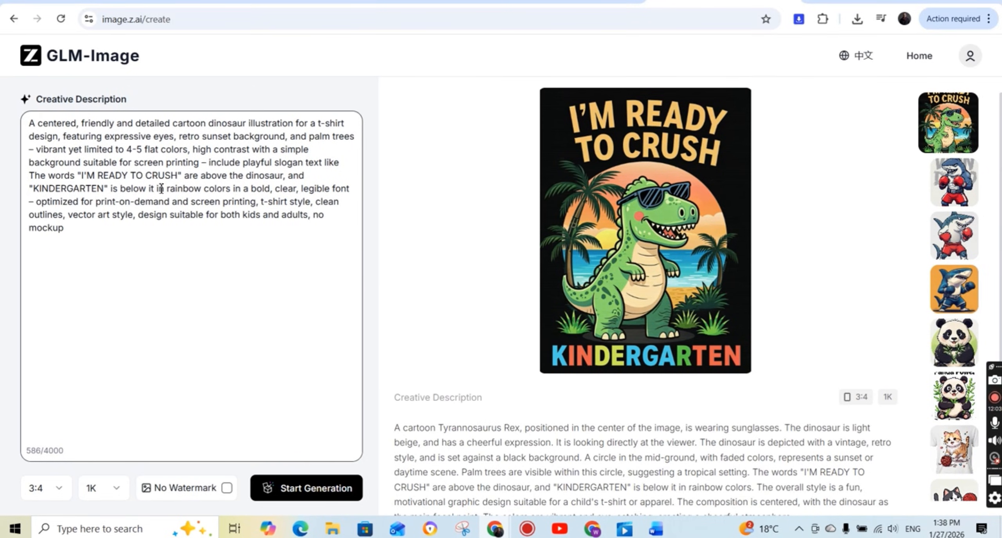
pyautogui.moveTo(29, 175); pyautogui.dragTo(364, 192)
pyautogui.press('BackSpace')
pyautogui.click(228, 488)
pyautogui.click(274, 487)
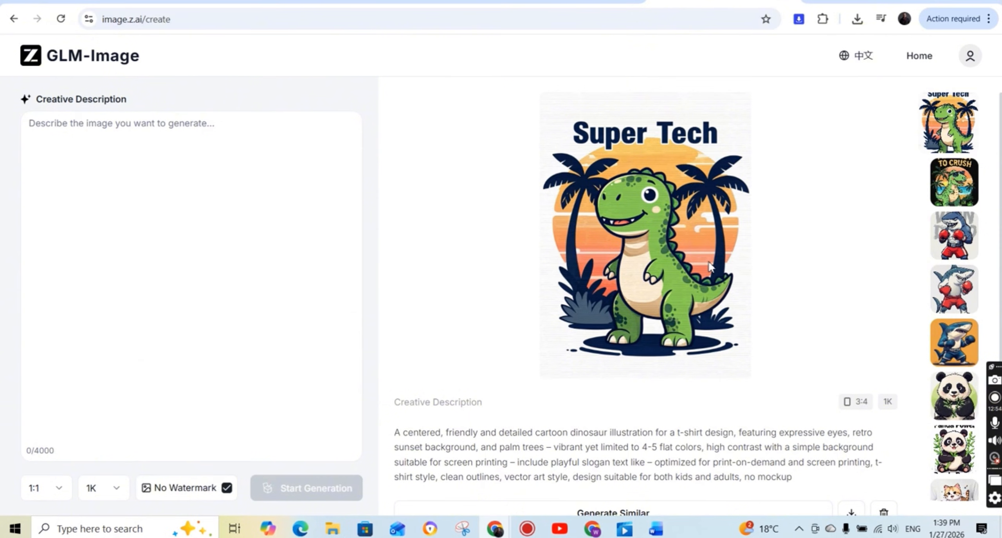
# Download the "Super Tech" dinosaur image, open it, inspect it enlarged around the head and body, and close the viewer.
pyautogui.scroll(-1, 709, 289)
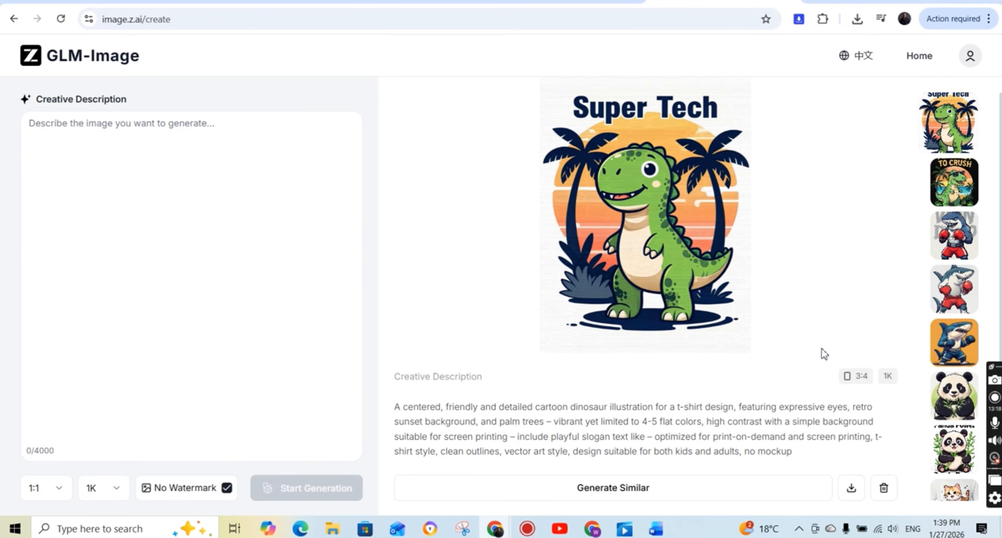
pyautogui.click(853, 487)
pyautogui.click(827, 55)
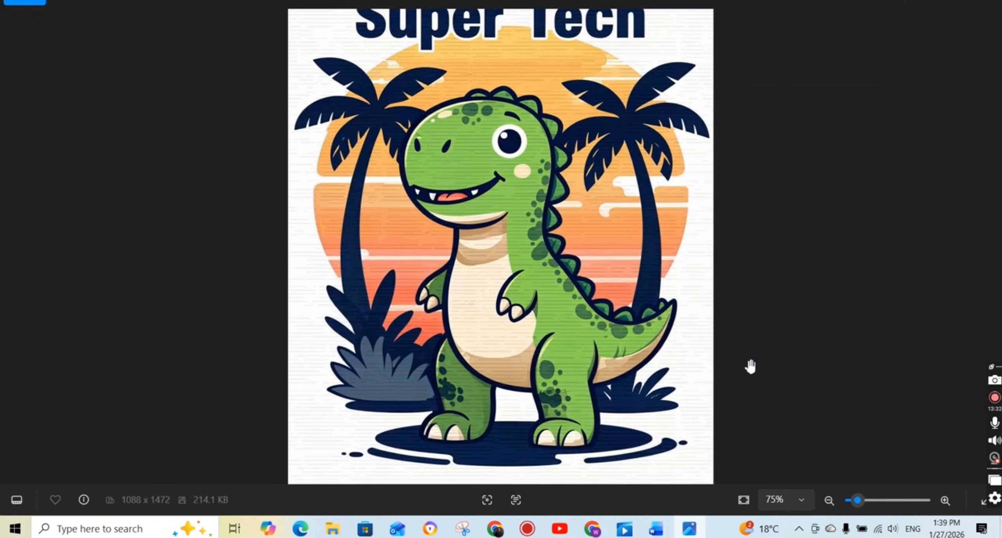
pyautogui.scroll(6, 749, 362)
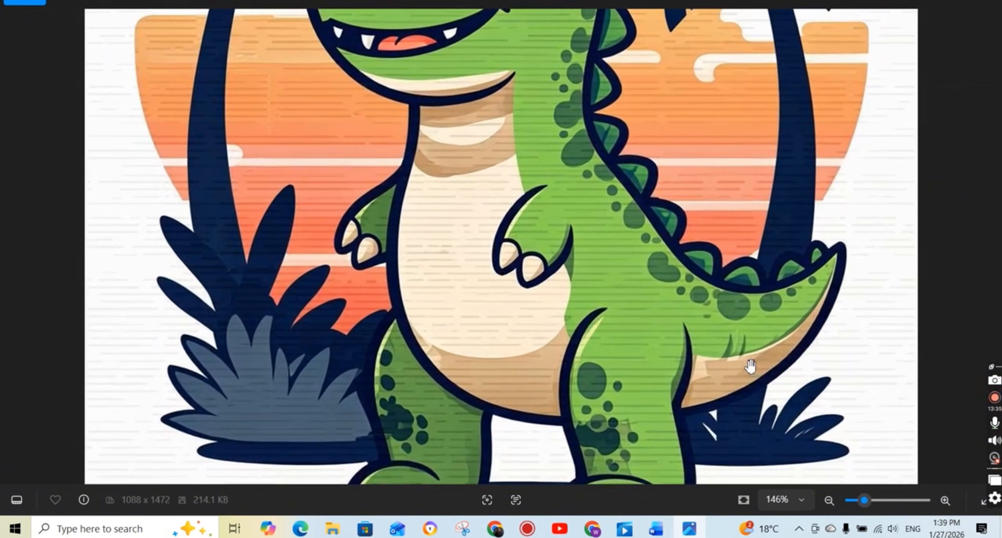
pyautogui.moveTo(749, 364); pyautogui.dragTo(599, 497)
pyautogui.moveTo(599, 239); pyautogui.dragTo(607, 288)
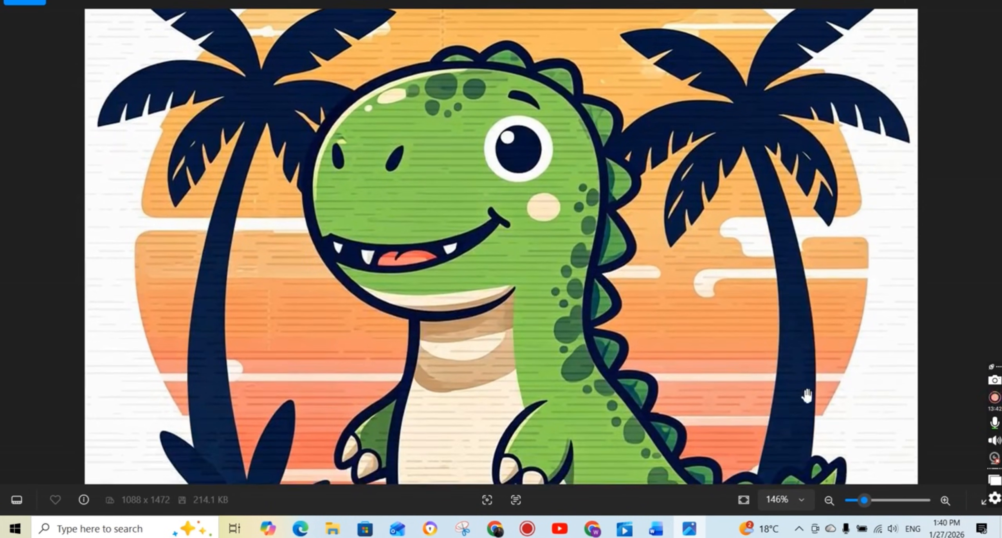
pyautogui.click(987, 3)
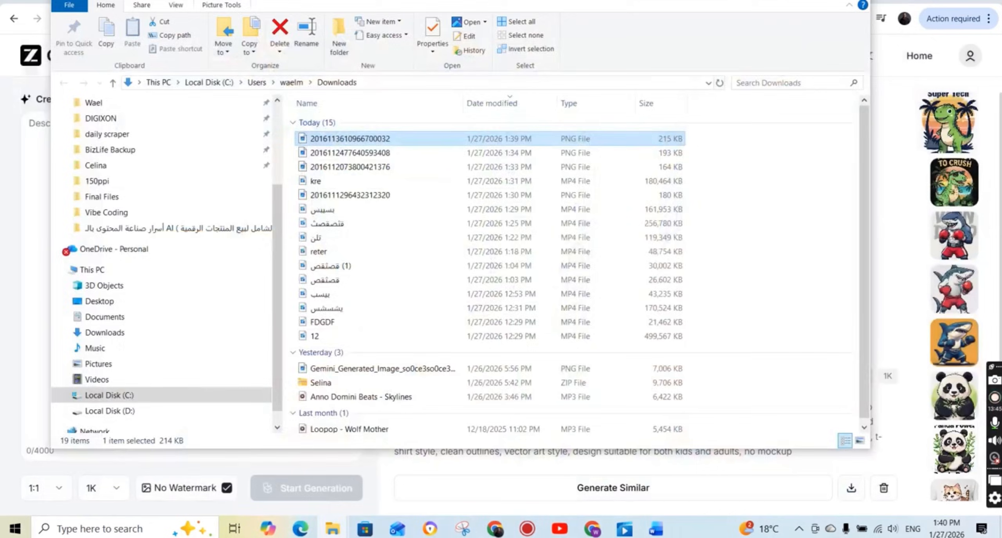
# Reuse the dinosaur's prompt and settings, delete its slogan phrase and the text from "vibrant" to "suitable for screen printing", and generate with No Watermark enabled.
pyautogui.click(452, 471)
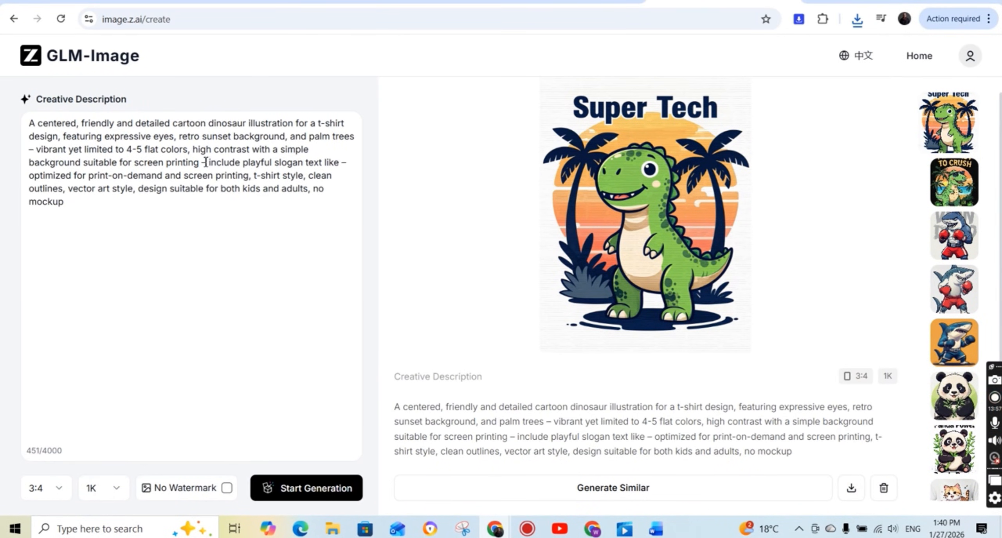
pyautogui.moveTo(202, 162); pyautogui.dragTo(357, 164)
pyautogui.press('BackSpace')
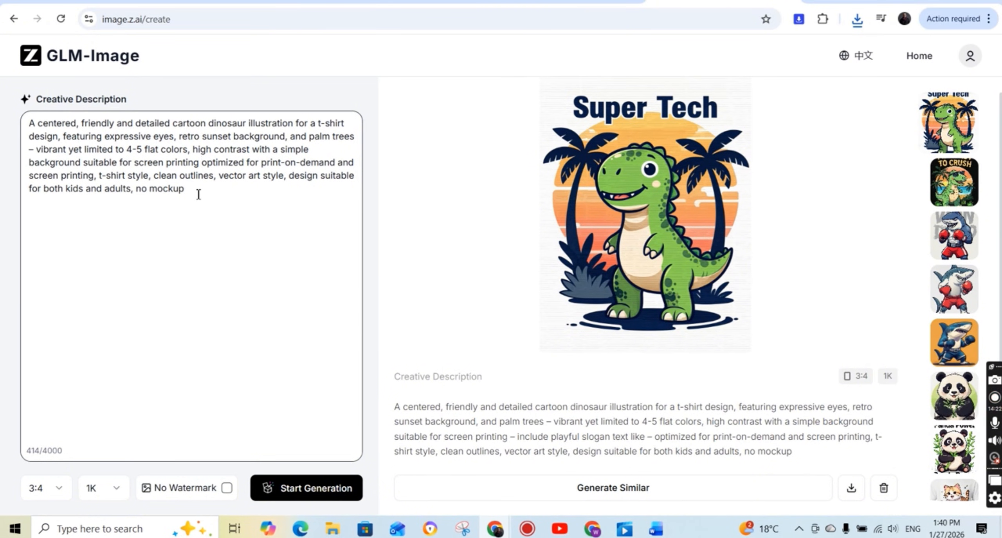
pyautogui.moveTo(199, 162); pyautogui.dragTo(37, 150)
pyautogui.press('BackSpace')
pyautogui.press('BackSpace')
pyautogui.press('BackSpace')
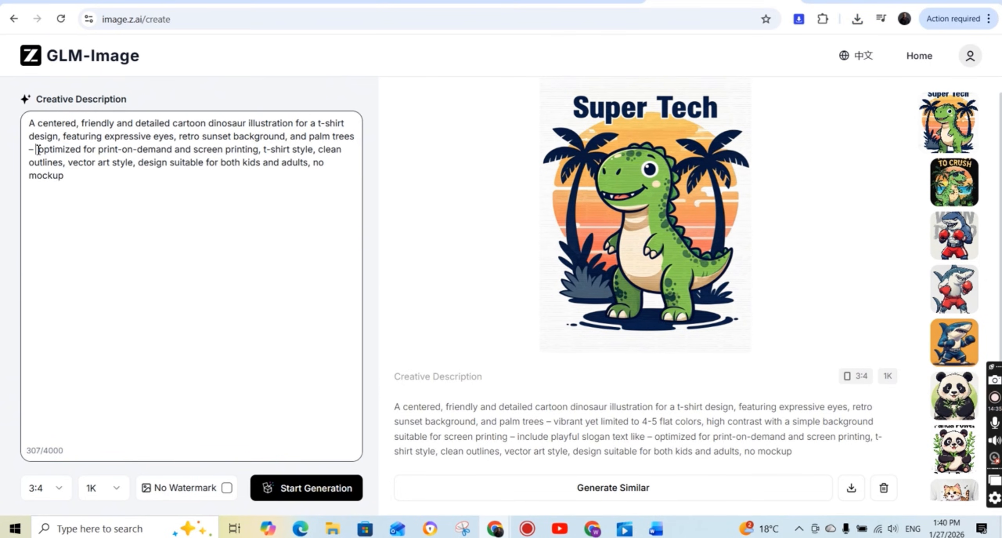
pyautogui.click(226, 487)
pyautogui.click(306, 487)
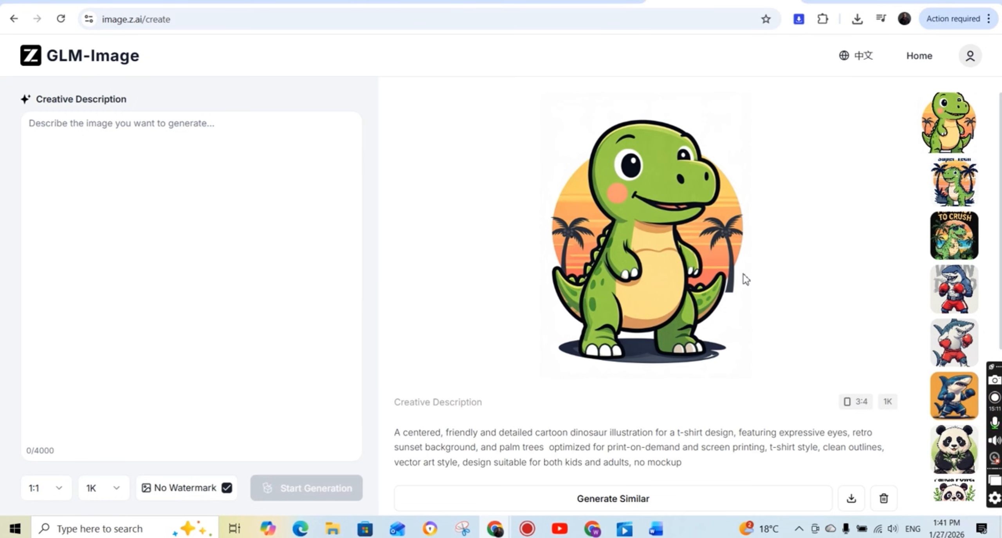
# Save the text-free dinosaur image as a PNG in the Downloads folder, open it, and inspect it enlarged.
pyautogui.scroll(-1, 756, 286)
pyautogui.click(853, 489)
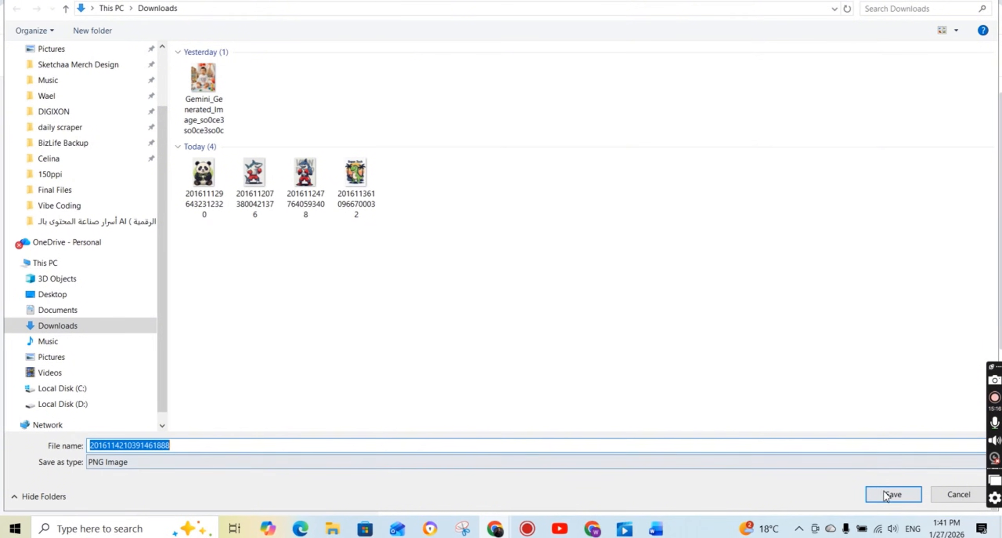
pyautogui.click(892, 494)
pyautogui.click(747, 53)
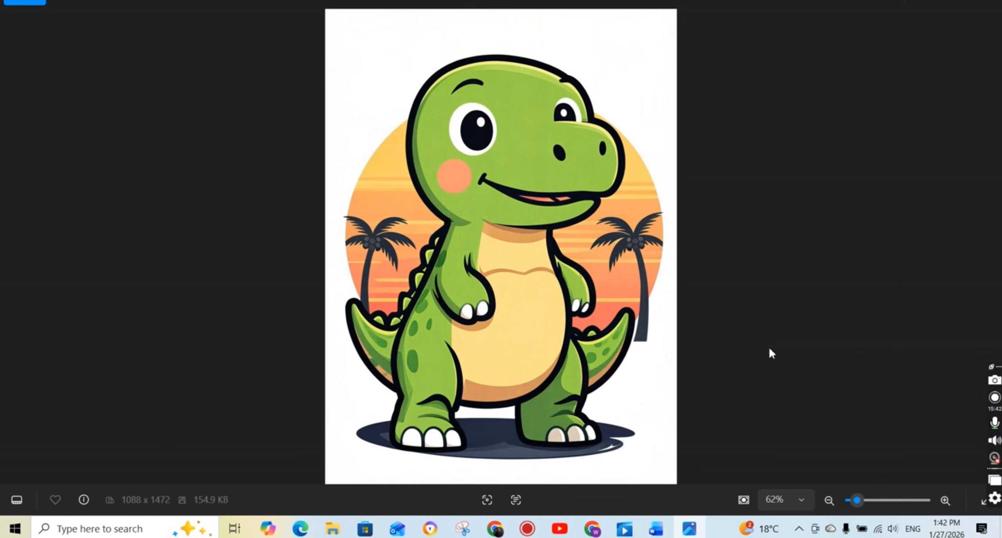
pyautogui.scroll(2, 581, 244)
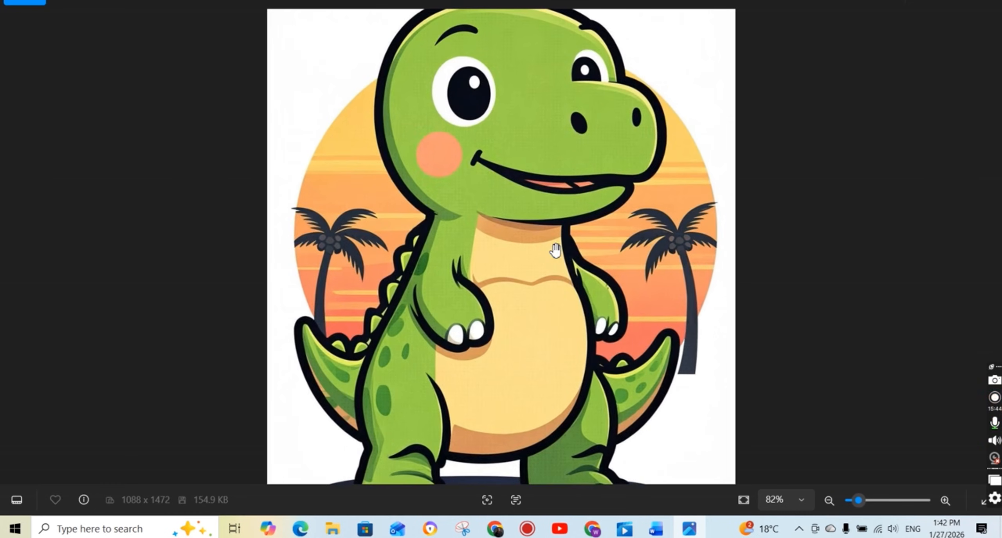
pyautogui.scroll(3, 556, 250)
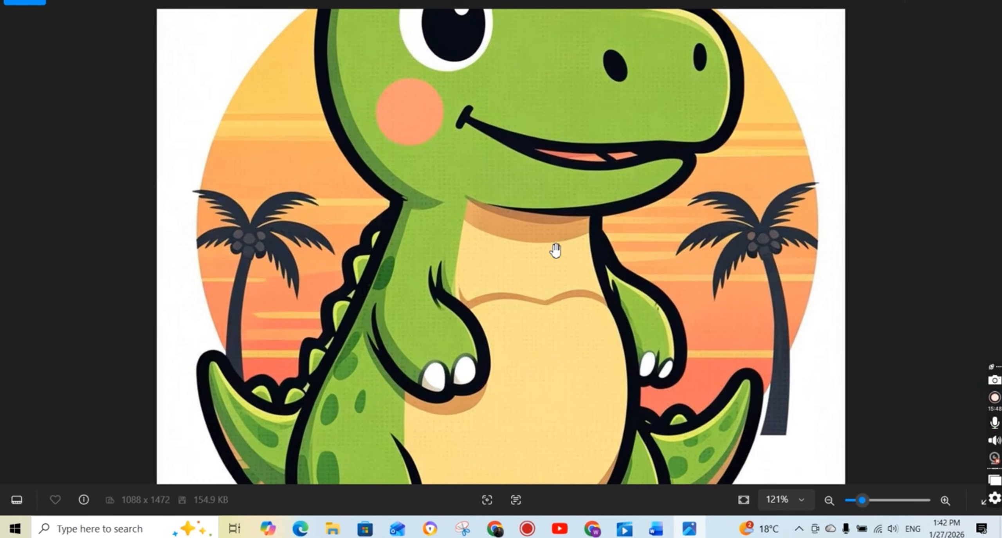
pyautogui.scroll(-4, 556, 249)
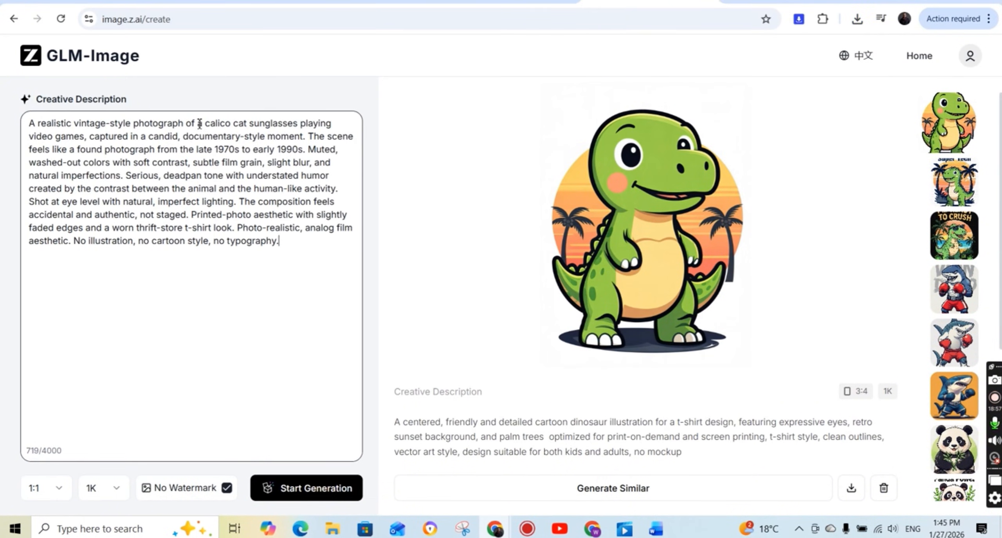
# In the vintage photograph prompt, replace "calico cat" with "Raccoon cat wearing" and "video games" with "cards", generate the image, and look it over.
pyautogui.moveTo(247, 123); pyautogui.dragTo(206, 122)
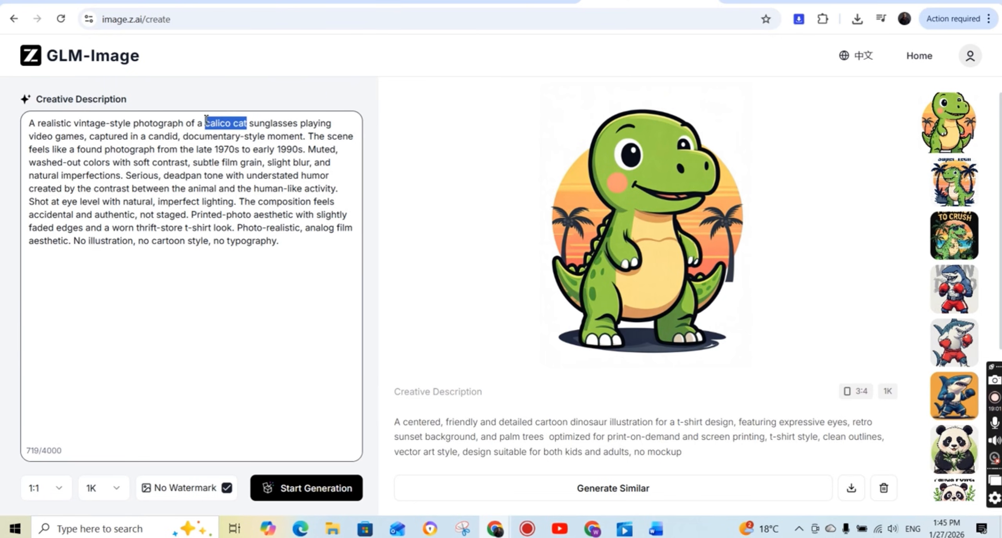
pyautogui.write('Raccoon')
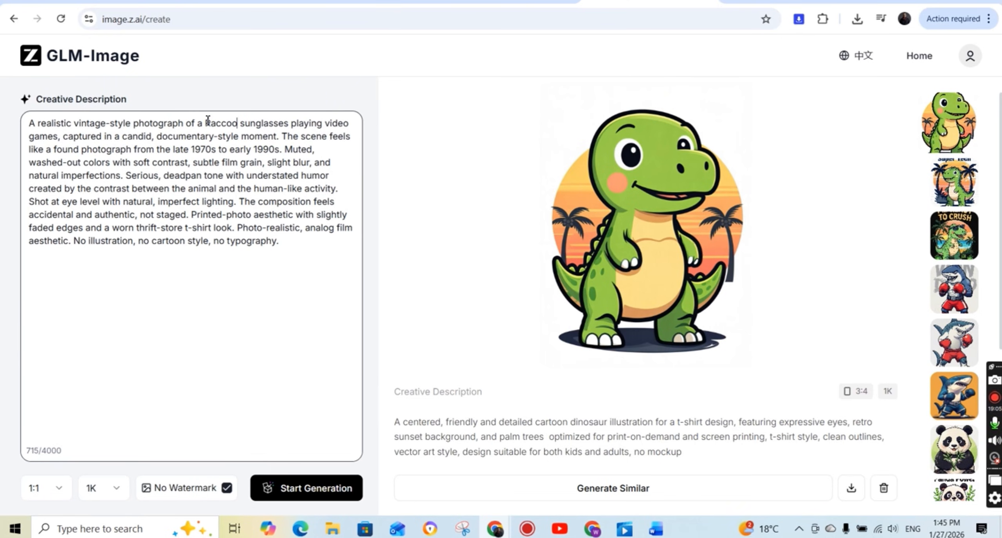
pyautogui.write(' cat wearin')
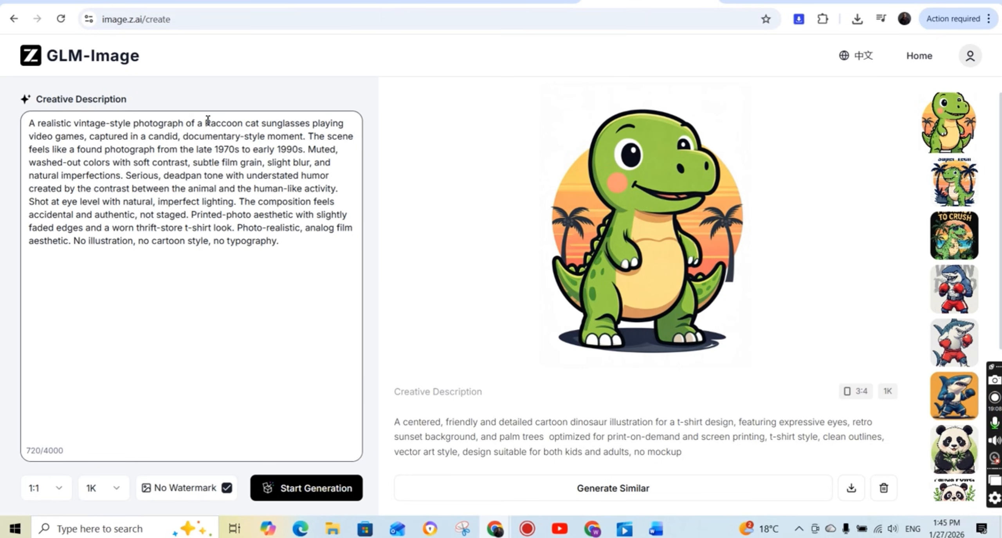
pyautogui.write('g')
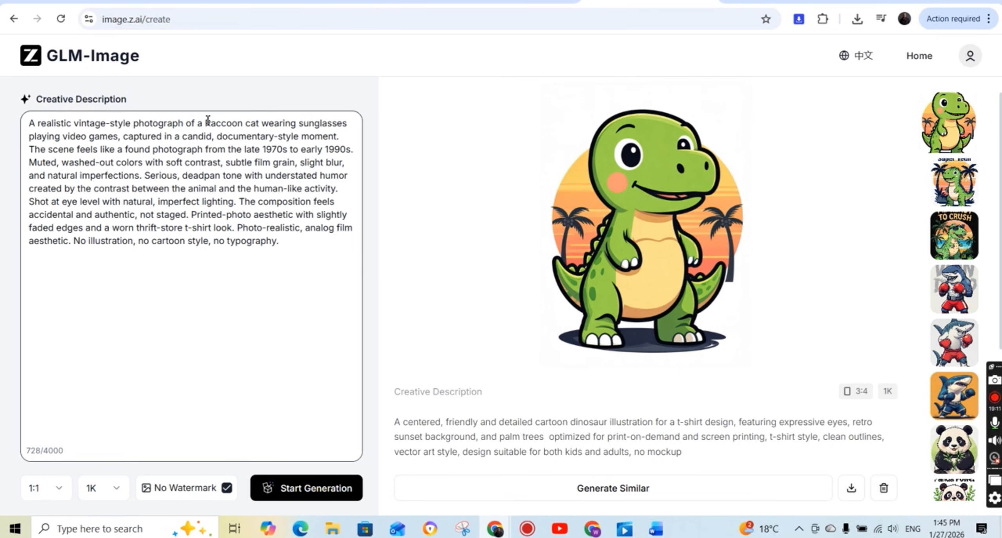
pyautogui.moveTo(118, 137); pyautogui.dragTo(65, 137)
pyautogui.write('cards')
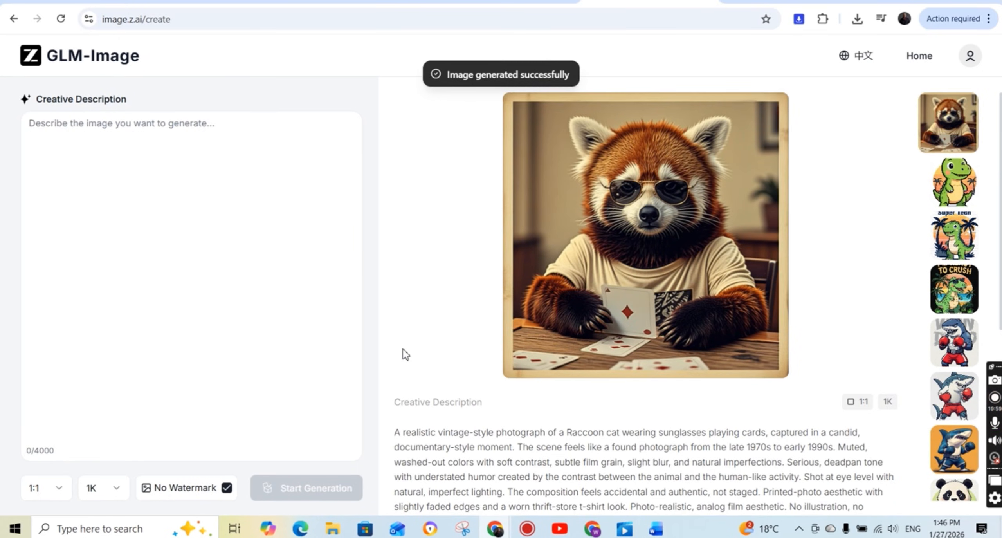
pyautogui.scroll(-1, 645, 257)
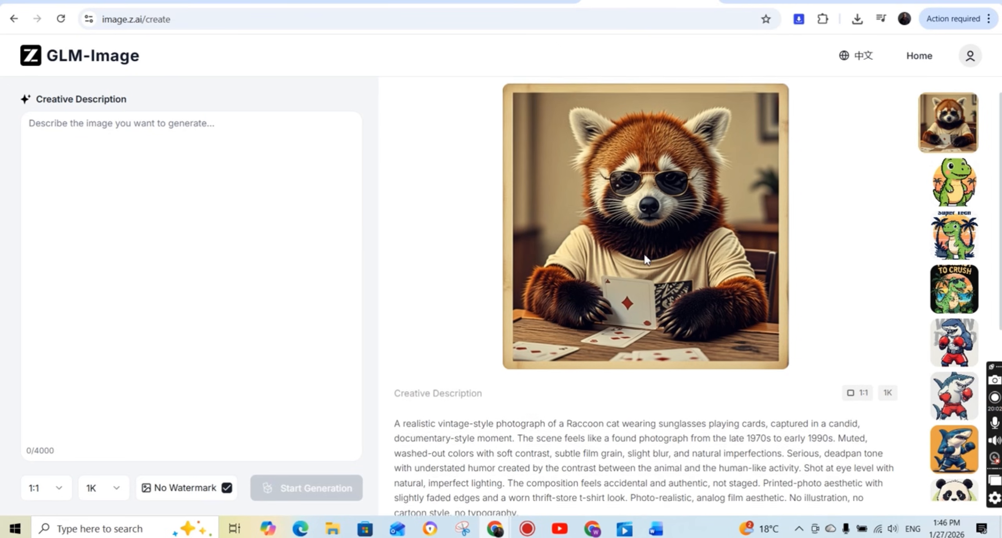
pyautogui.scroll(1, 650, 252)
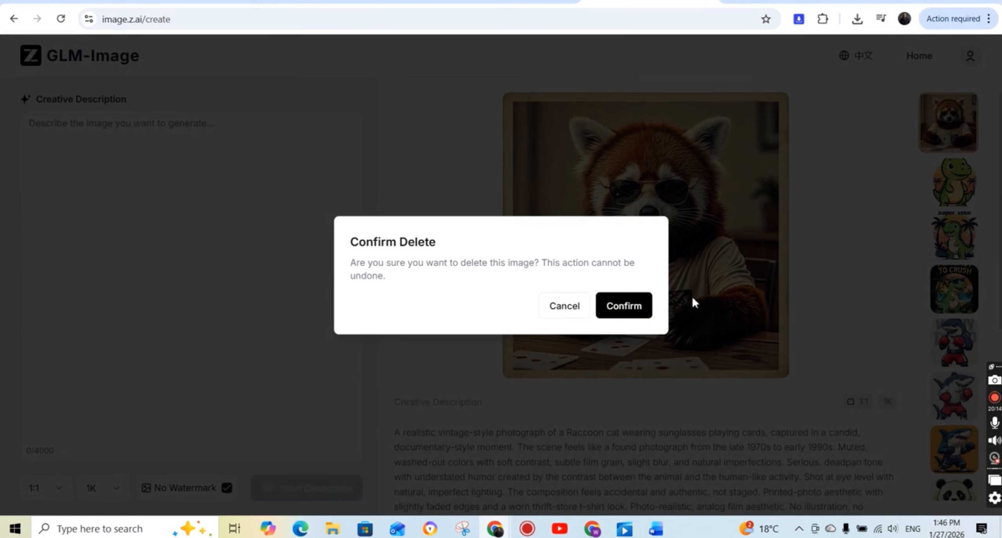
pyautogui.click(631, 305)
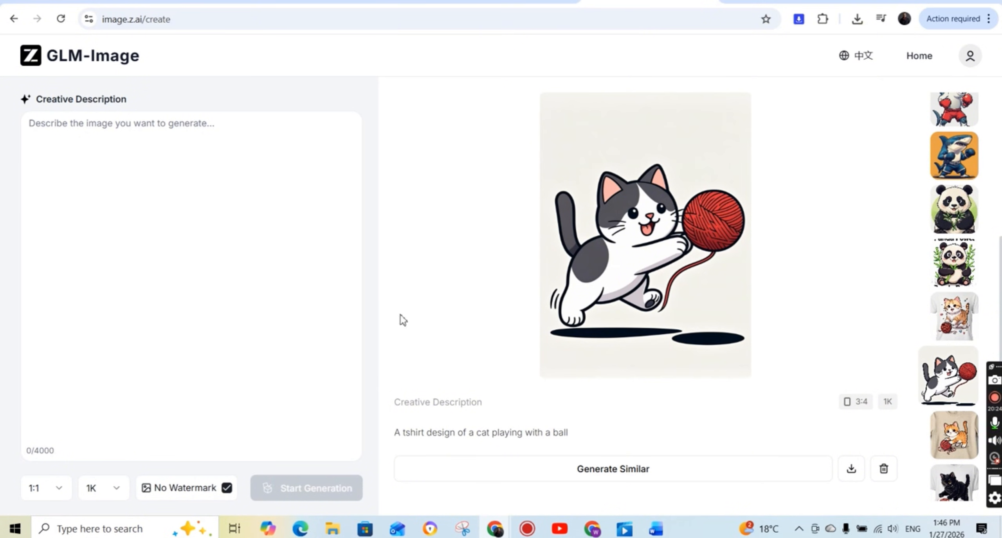
# Paste the copied Iron Maiden prompt about a zombified Eddie in a padded cell as the description, and generate the image.
pyautogui.click(215, 149)
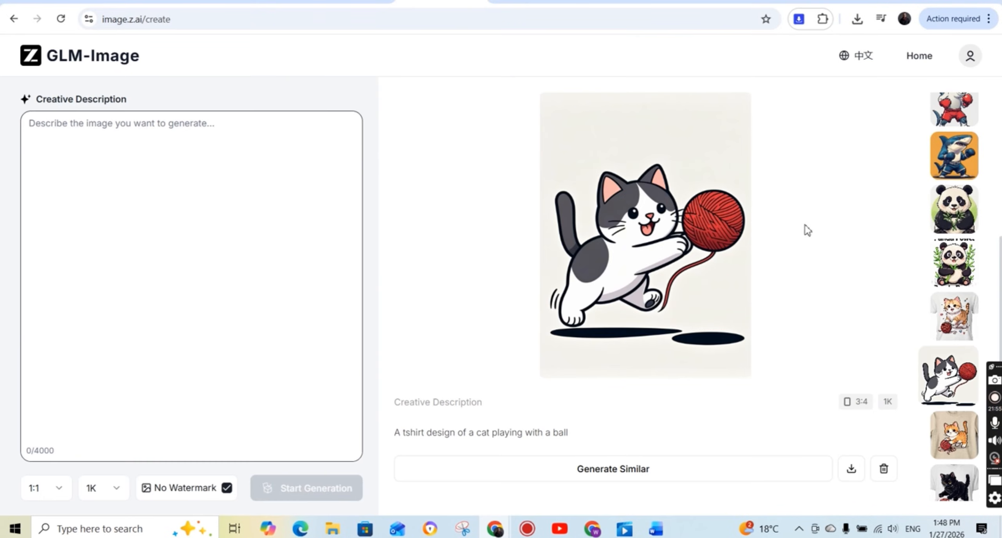
pyautogui.click(166, 150)
pyautogui.write("Iron Maiden album cover artwork. A skeletal figure of a zombified Eddie, the band's mascot, with decaying flesh, pale skin, and glowing yellow eyes, is shackled in a padded cell. Eddie's age is indeterminate, but the figure appears gaunt, emaciated. He wears a tattered, buttoned-up, yellow hospital gown over a blue shirt. Heavy chains, composed of steel links, wrap around his torso, binding his arms and body. The figure is crouched, with a look of desperate, wild-eyed fear and distress. The background consists of a quilted, padded cell, with a dominant yellow color. The lighting casts dramatic shadows, accentuating the texture and grittiness. The composition is a medium shot, with the focus on the figure and a black background with the band's logo and album title. The atmosphere evokes fear, tension, and impending doom. The style leans heavily towards heavy metal album art, with influences from horror comics and graphic novels.")
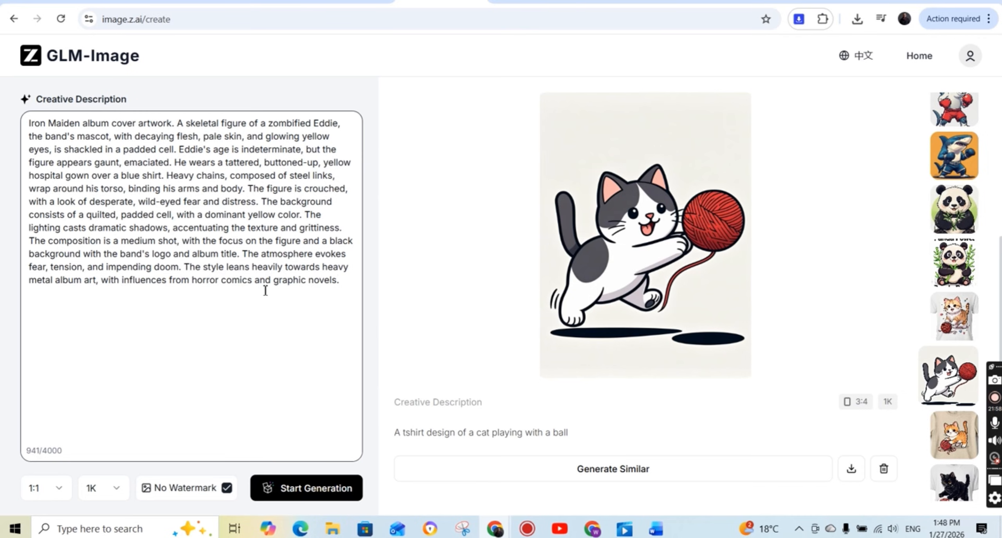
pyautogui.click(318, 489)
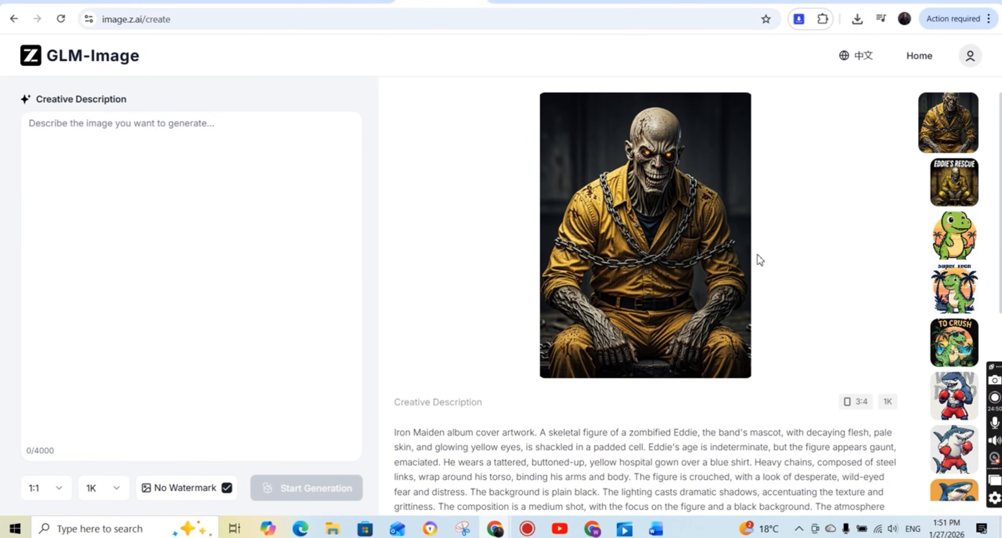
# Paste the copied prompt for a stylized skeleton riding a bicycle, set the aspect ratio to 3:4, and generate the image.
pyautogui.scroll(-2, 680, 239)
pyautogui.scroll(2, 680, 244)
pyautogui.scroll(4, 519, 201)
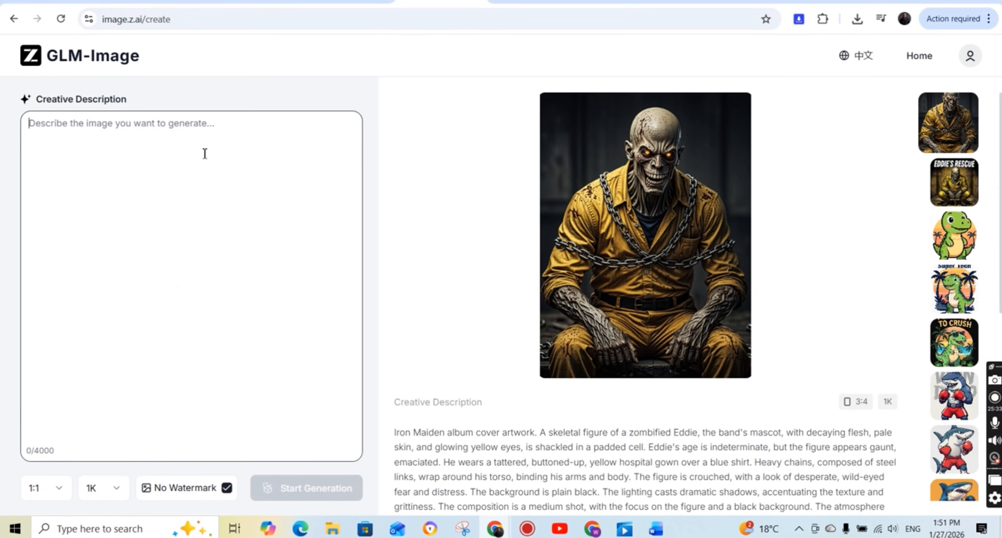
pyautogui.write('A graphic illustration on a black background featuring a stylized skeleton. The skeleton is white with a faded texture, has big black eyes, and wears a yellow helmet. The skeleton is riding a bicycle. Behind the skeleton is a vintage sunset design with blue and white horizontal lines, and small white stars scattered around it. The overall style is fun and cartoonish, with a vintage aesthetic')
pyautogui.click(320, 490)
pyautogui.click(42, 486)
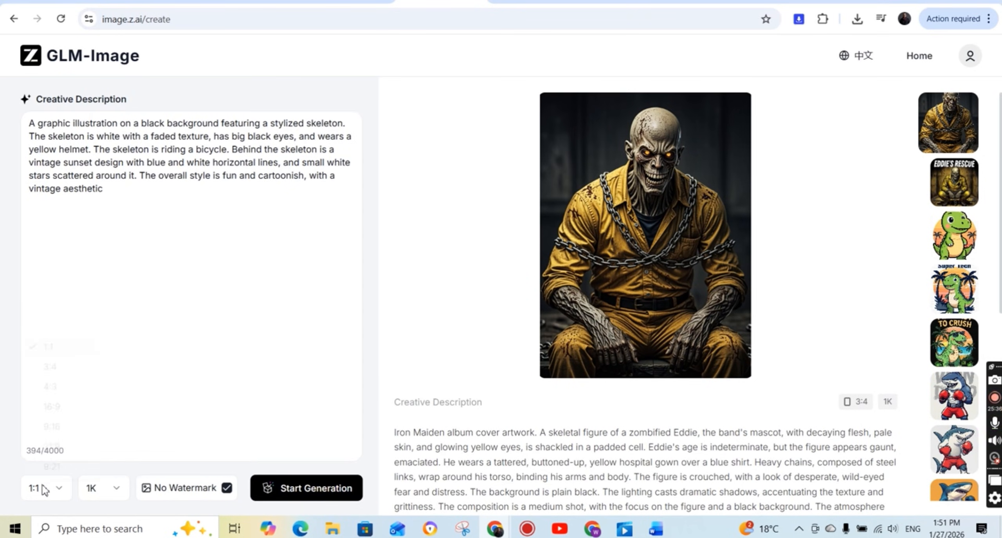
pyautogui.click(55, 354)
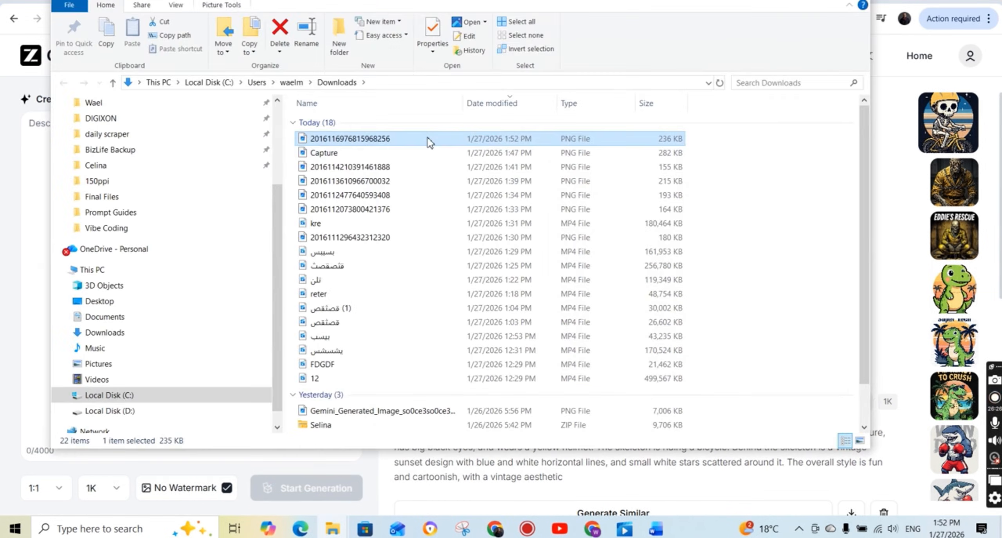
# Open the downloaded skeleton cyclist image from the Downloads folder, inspect it enlarged, and close the viewer and the folder.
pyautogui.doubleClick(427, 139)
pyautogui.scroll(2, 733, 211)
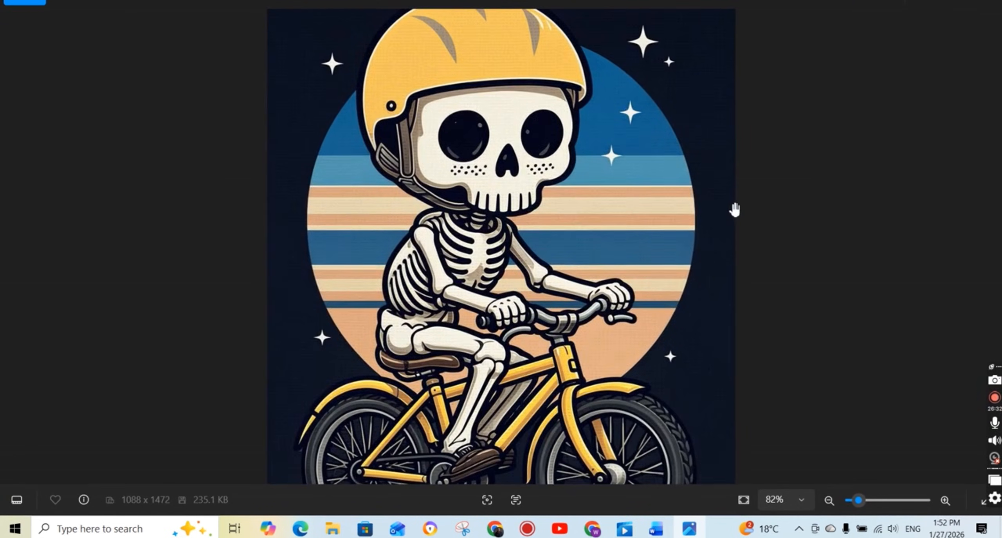
pyautogui.scroll(1, 734, 210)
pyautogui.scroll(3, 735, 210)
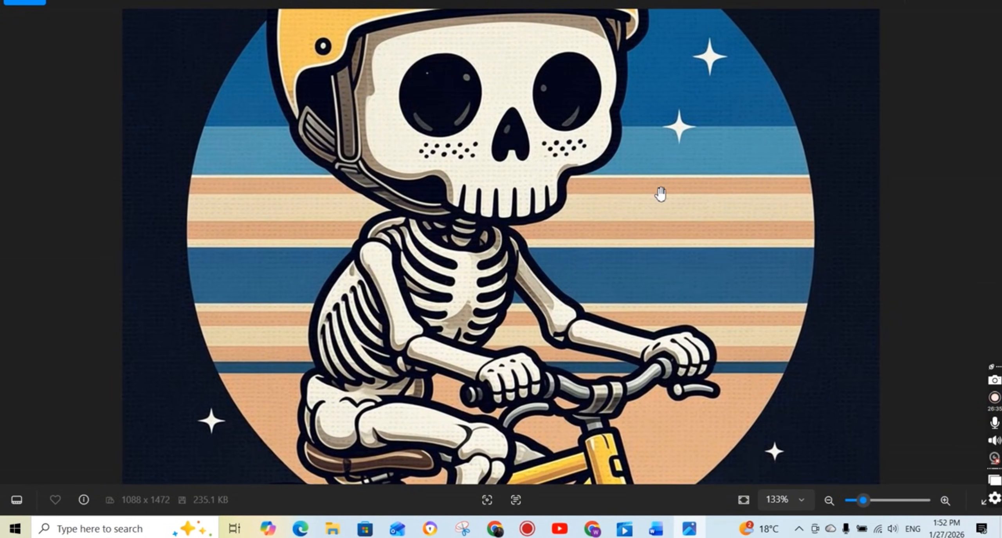
pyautogui.scroll(-4, 661, 194)
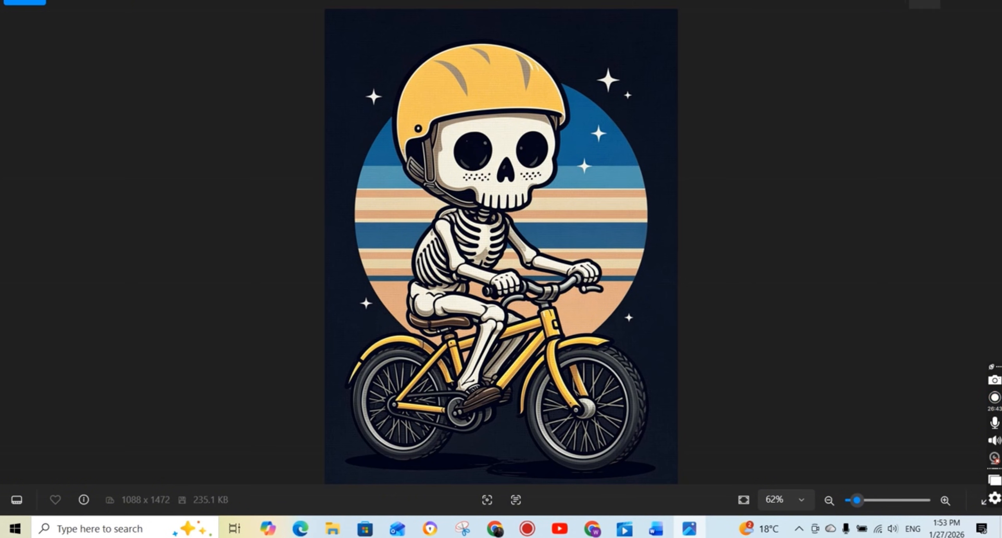
pyautogui.click(924, 3)
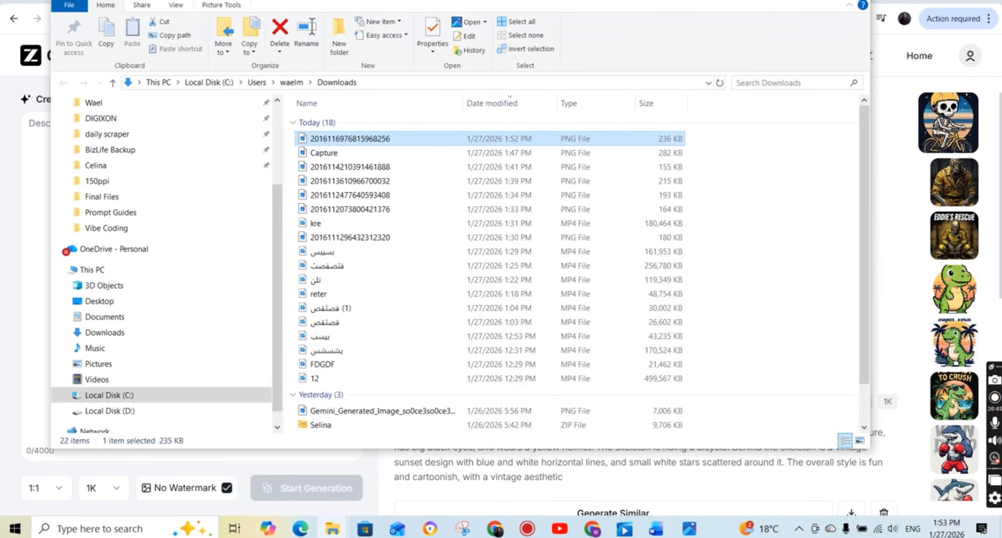
pyautogui.click(855, 1)
# Open the Recraft projects page in the browser and create a new project.
pyautogui.hotkey('ctrl', 't')
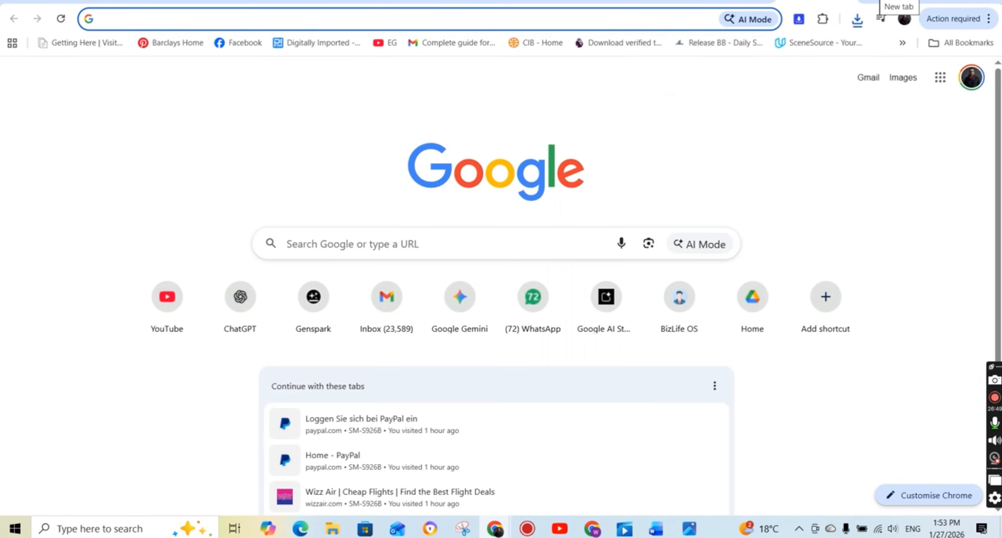
pyautogui.write('recr')
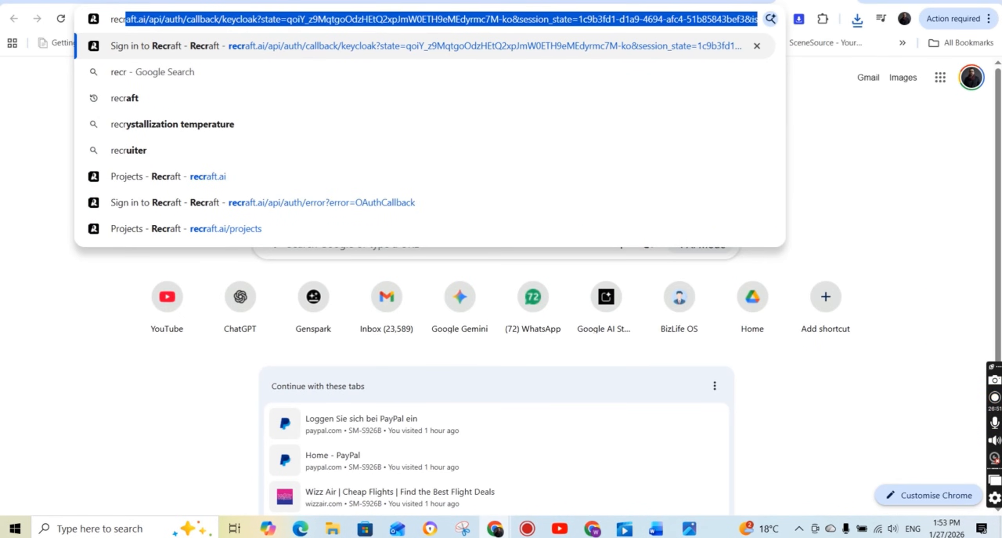
pyautogui.press('Down')
pyautogui.press('Down')
pyautogui.press('Down')
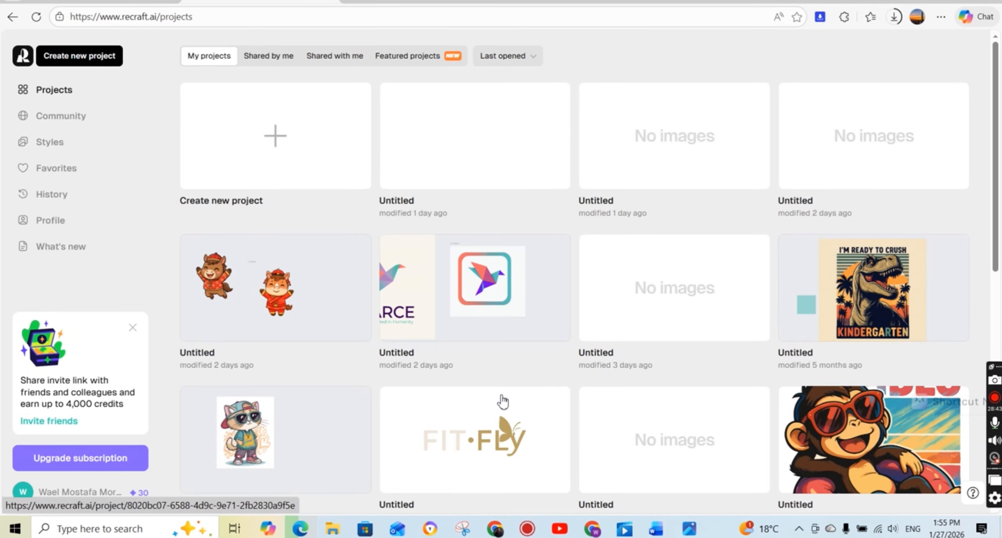
pyautogui.click(297, 140)
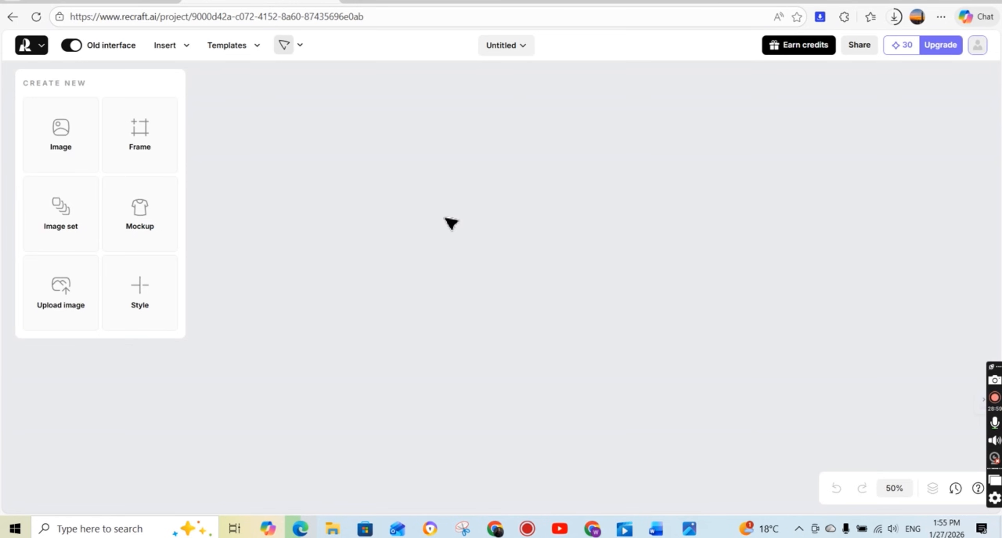
# Upload the downloaded skeleton cyclist image, enlarged on the canvas to 1976 by 2673, and vectorize it.
pyautogui.click(56, 288)
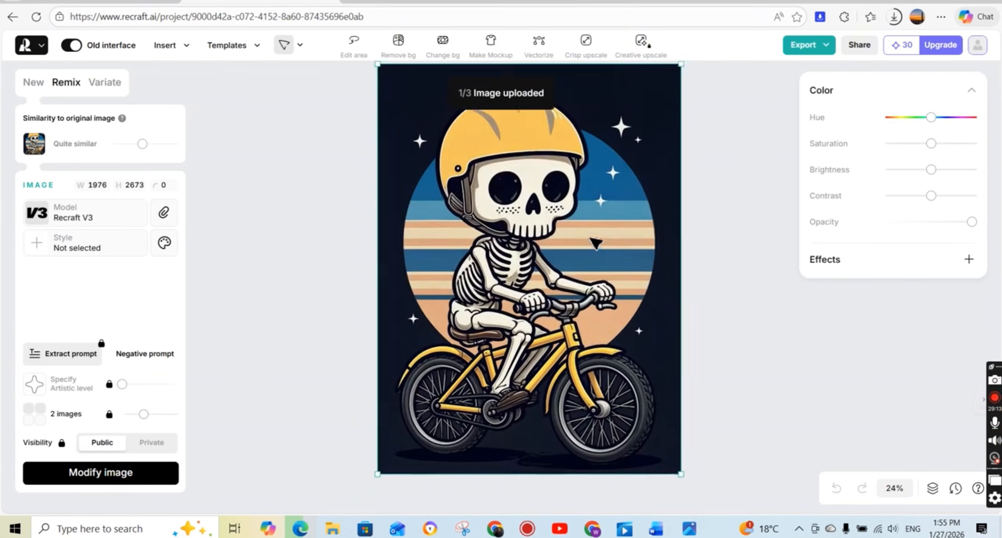
pyautogui.moveTo(590, 236); pyautogui.dragTo(580, 260)
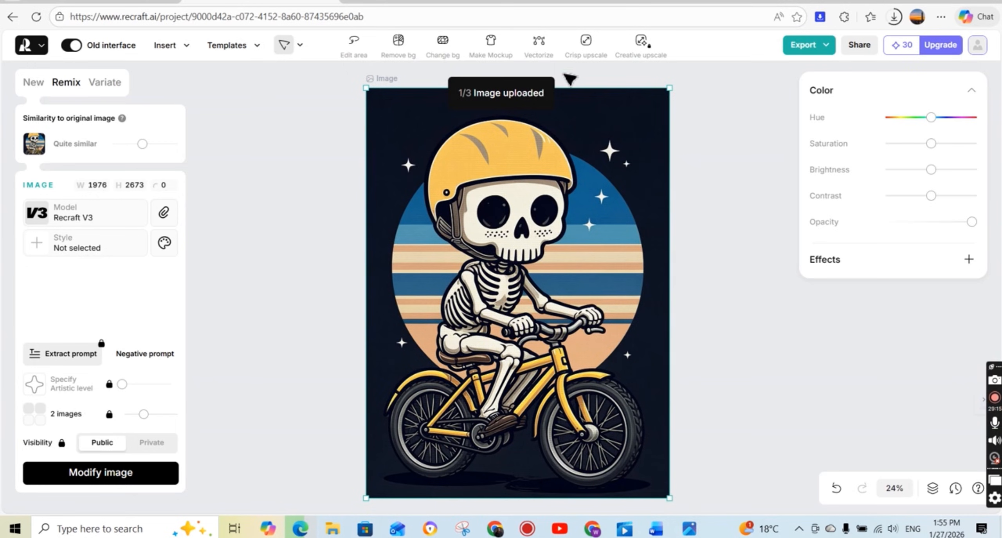
pyautogui.click(545, 49)
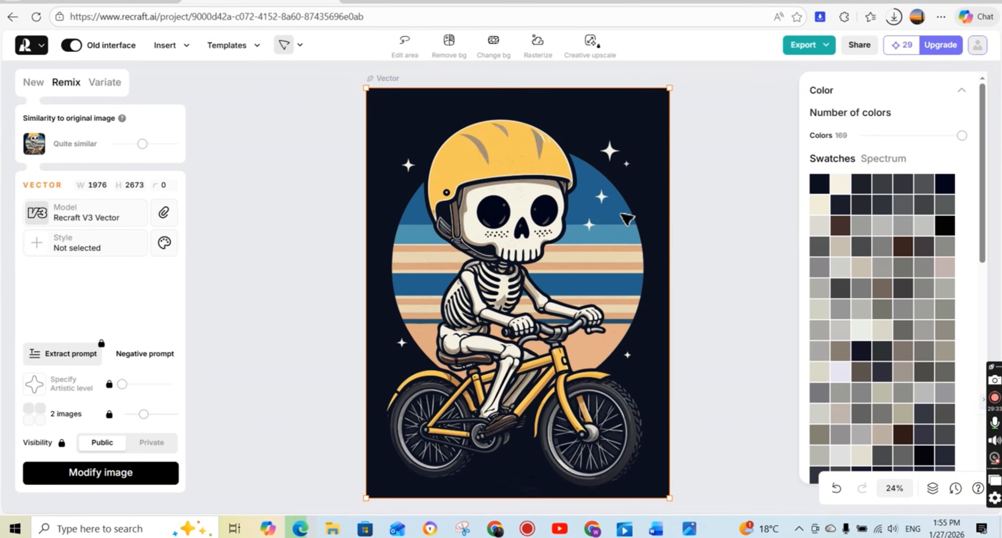
# Examine the vectorized skeleton's line quality up close from helmet to bicycle wheels, with the color settings collapsed.
pyautogui.scroll(10, 622, 215)
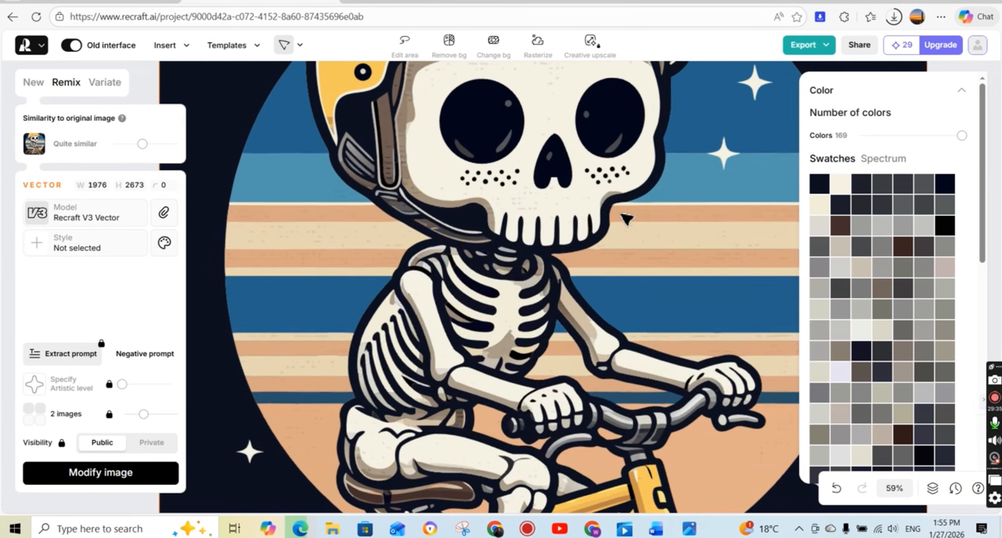
pyautogui.scroll(3, 626, 219)
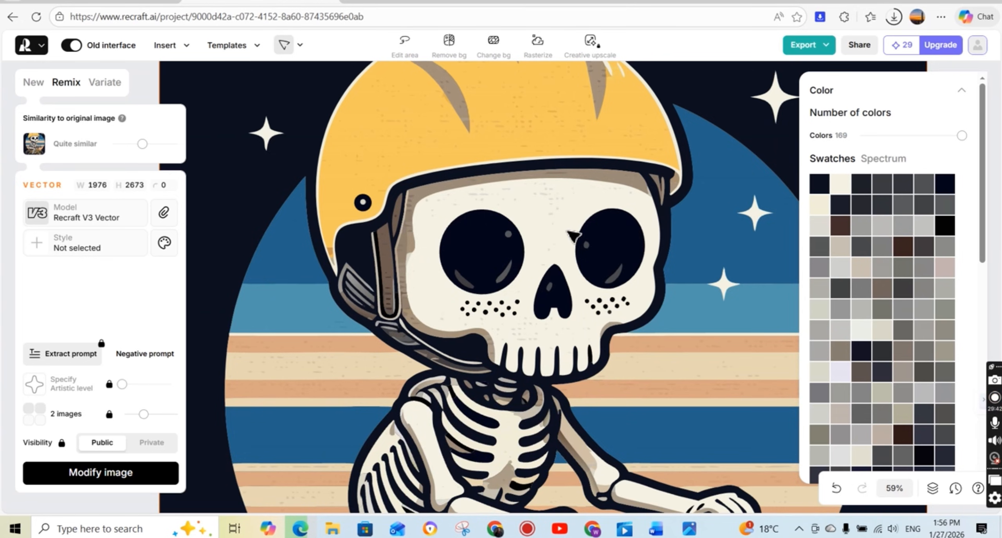
pyautogui.scroll(-3, 603, 276)
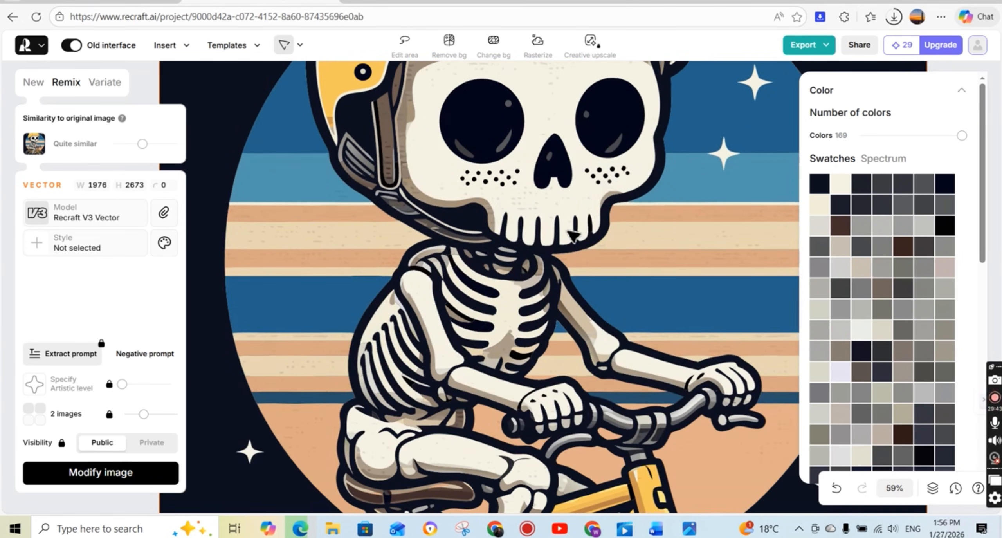
pyautogui.click(962, 91)
pyautogui.scroll(-6, 782, 257)
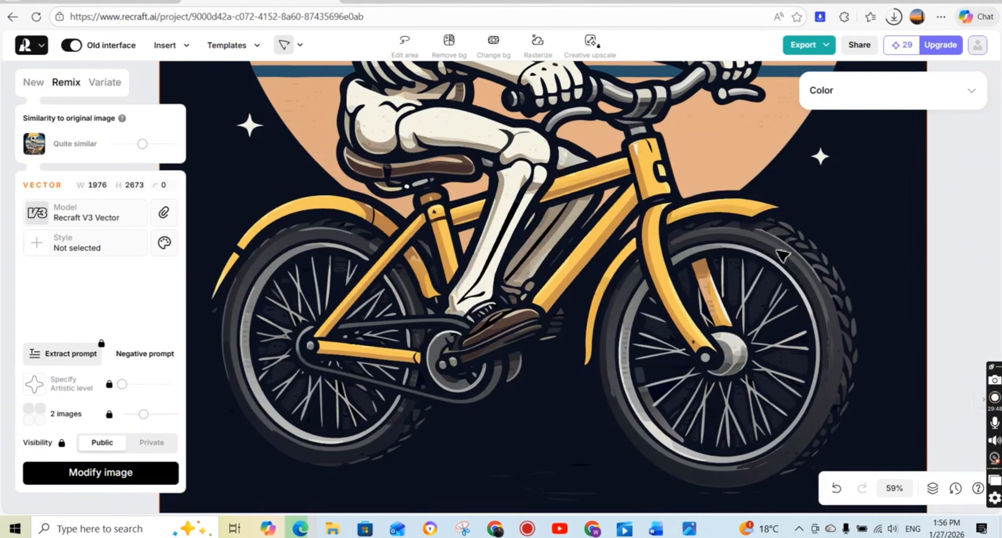
pyautogui.scroll(8, 740, 270)
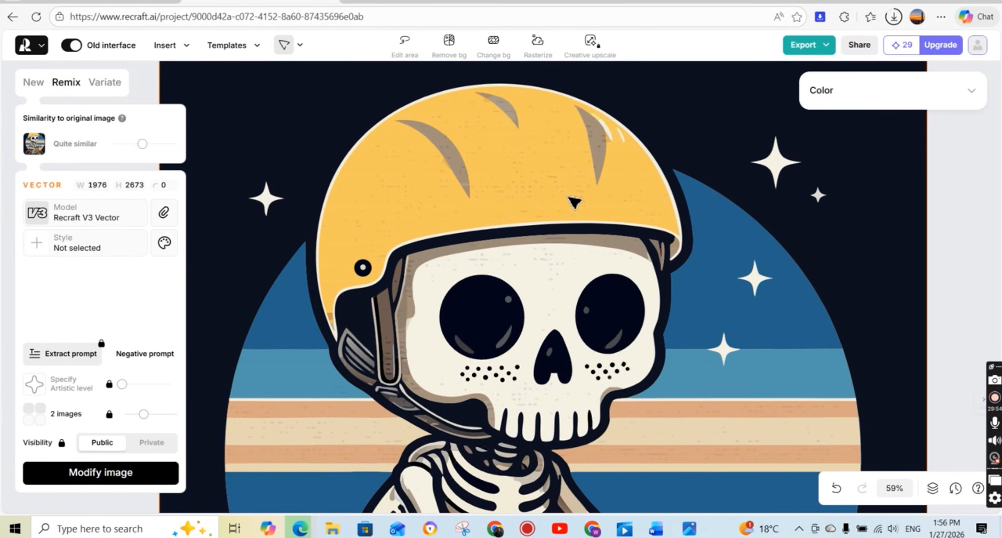
pyautogui.scroll(-3, 734, 325)
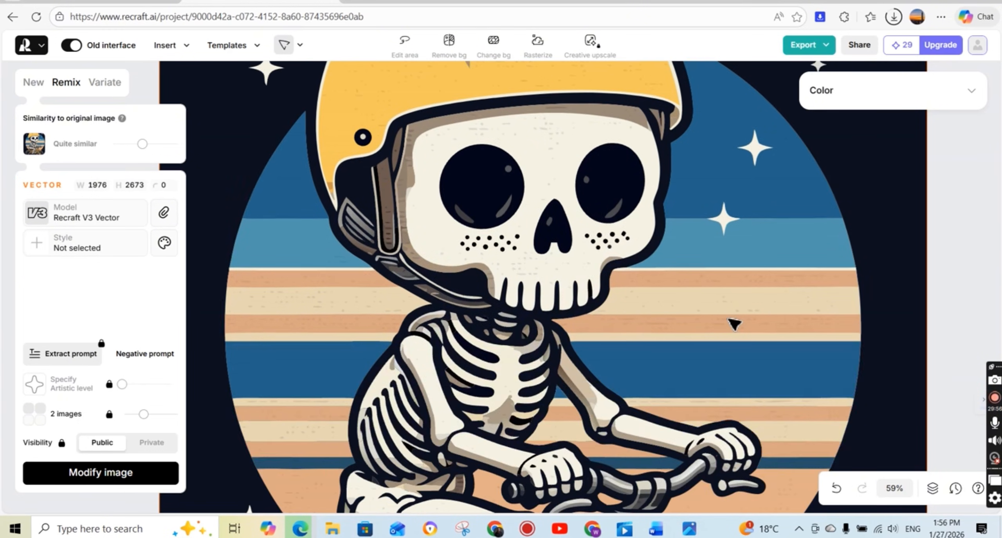
pyautogui.scroll(-5, 705, 340)
pyautogui.scroll(7, 583, 331)
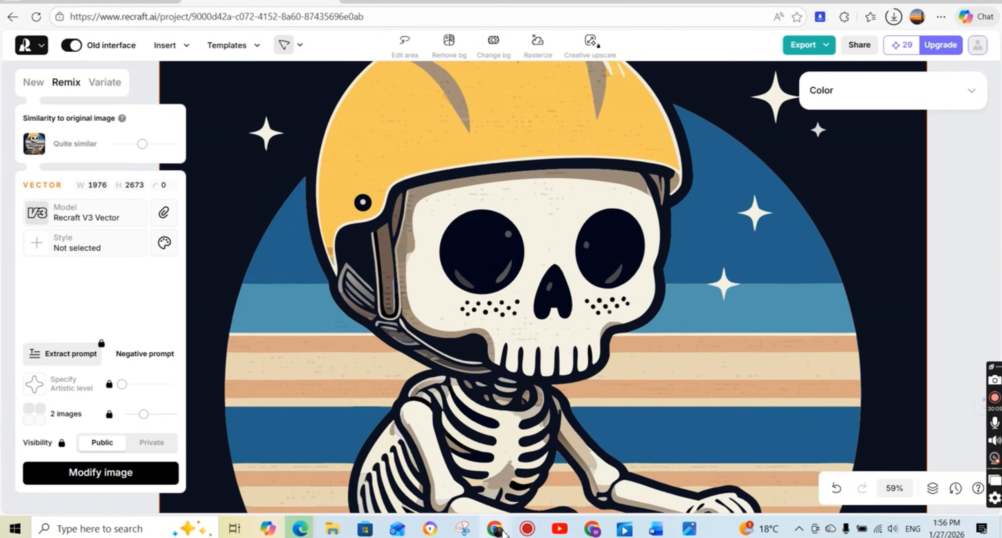
# Switch back to GLM-Image, reuse the skeleton cyclist prompt for a similar image, remove "with a faded texture", and enable No Watermark.
pyautogui.moveTo(503, 533)
pyautogui.click(430, 476)
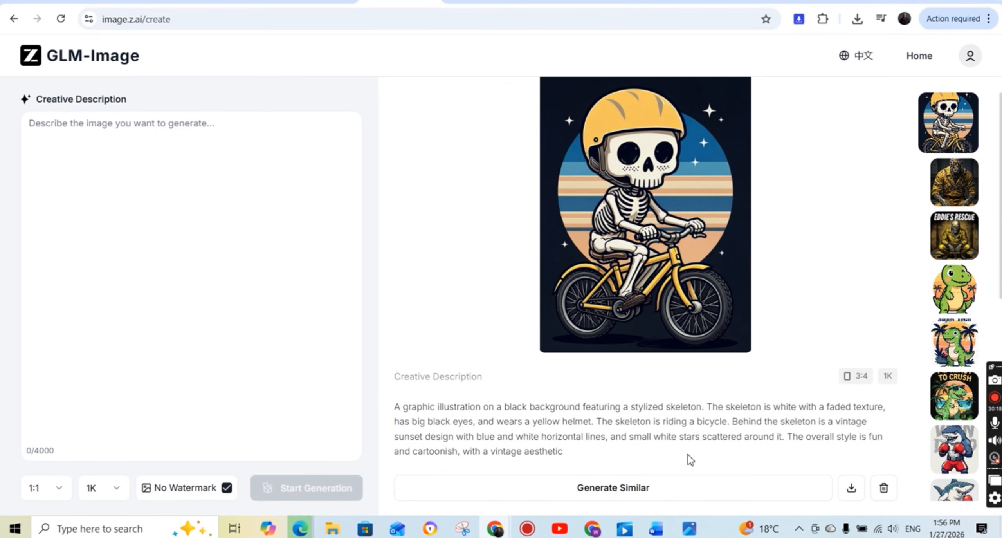
pyautogui.click(642, 489)
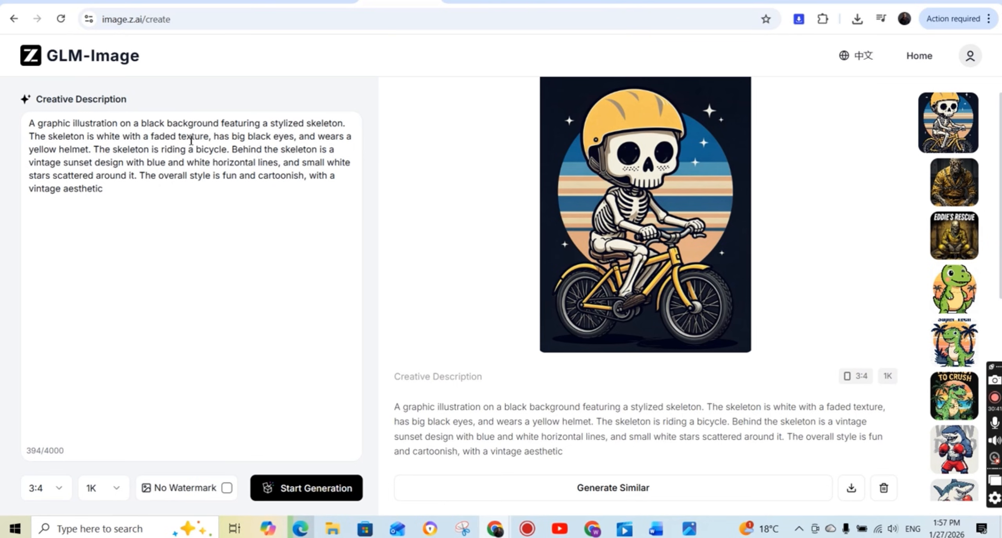
pyautogui.moveTo(208, 139); pyautogui.dragTo(132, 139)
pyautogui.moveTo(121, 140); pyautogui.dragTo(117, 139)
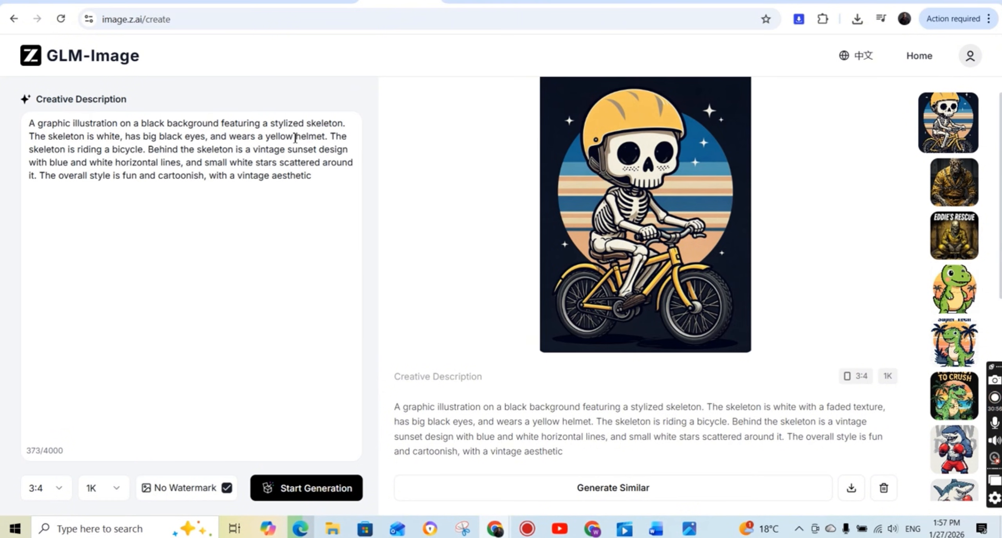
# Replace "yellow helmet" with "red cowboy hat" in the skeleton prompt and generate the image.
pyautogui.doubleClick(279, 137)
pyautogui.write('red')
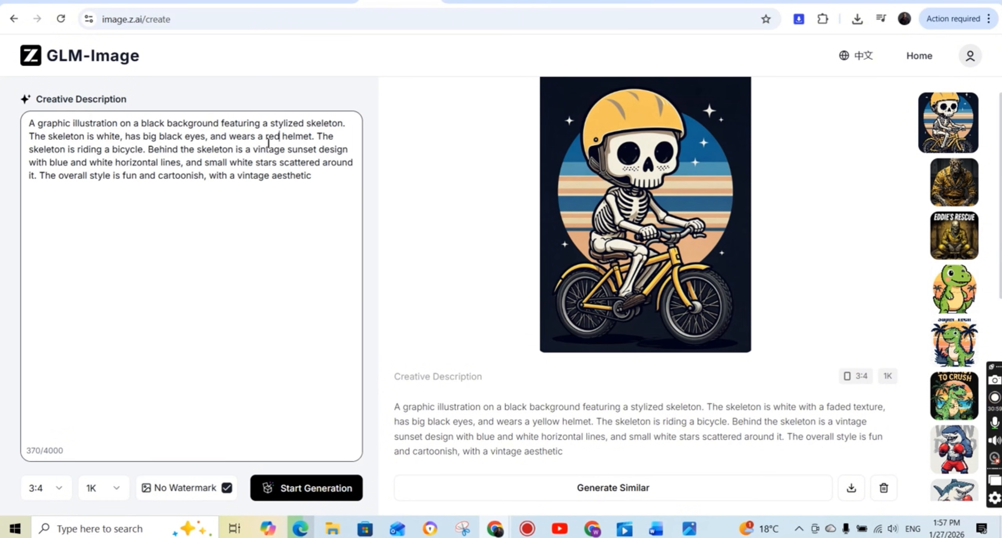
pyautogui.press('BackSpace')
pyautogui.press('BackSpace')
pyautogui.press('BackSpace')
pyautogui.press('BackSpace')
pyautogui.press('BackSpace')
pyautogui.press('BackSpace')
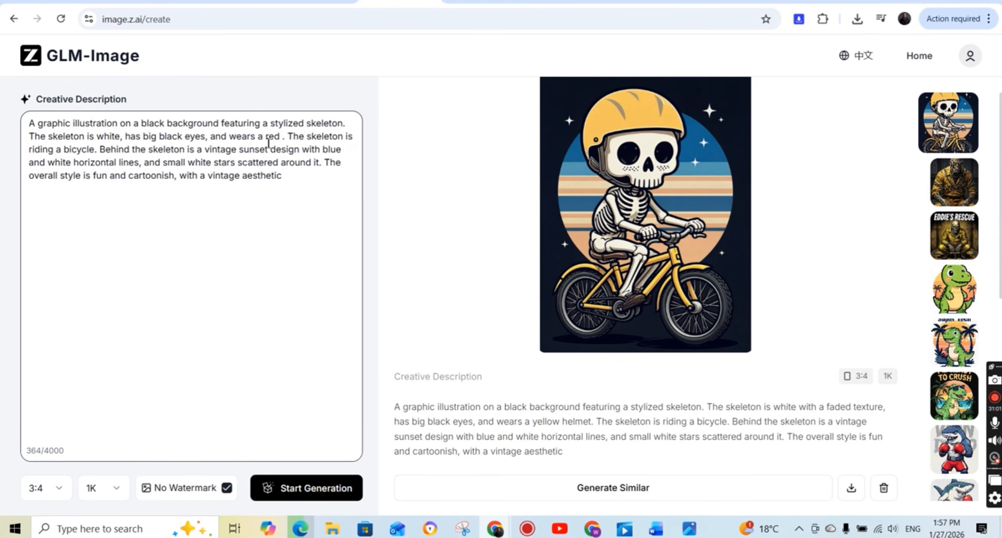
pyautogui.write('cowboy hat')
pyautogui.press('Return')
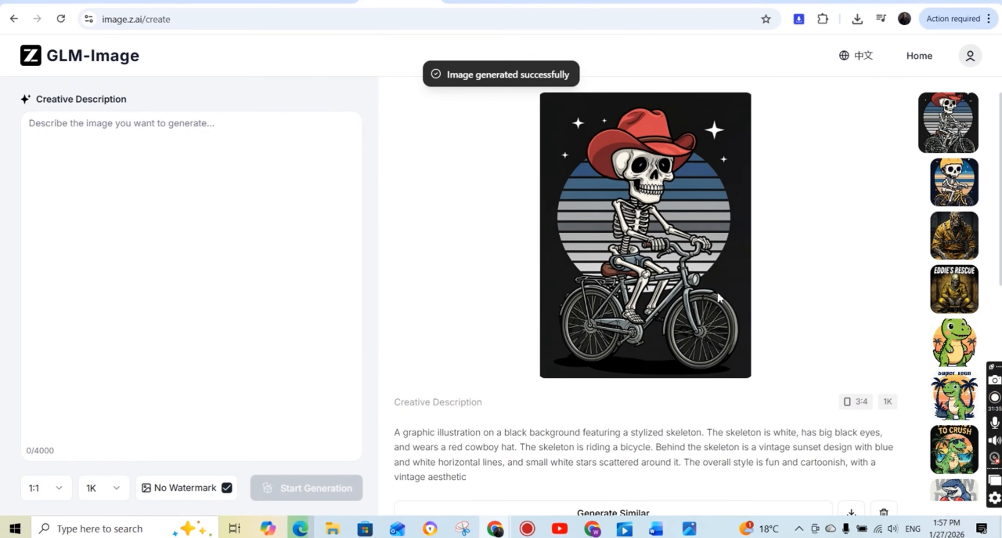
# Download the cowboy-hat skeleton image, then open it from the Downloads folder and inspect it enlarged.
pyautogui.scroll(-1, 799, 387)
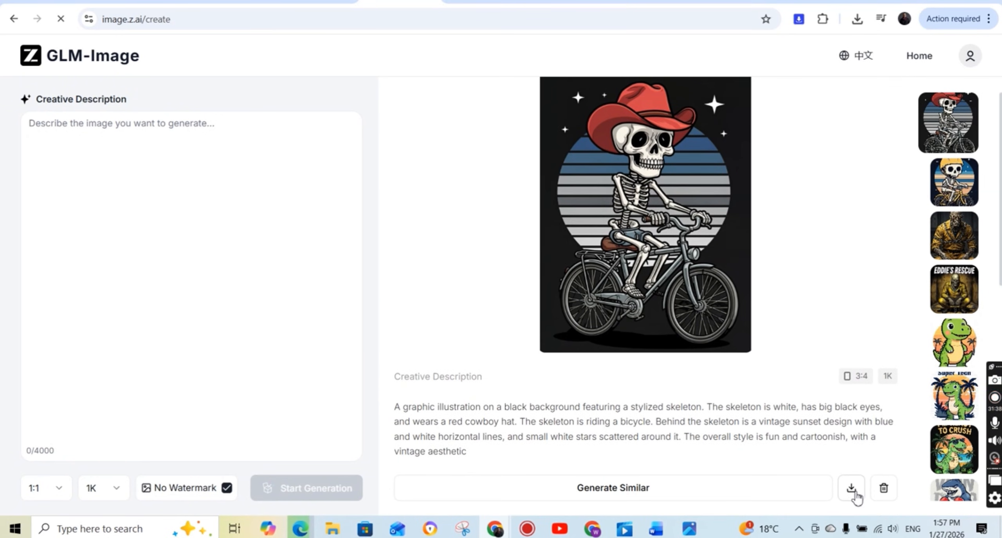
pyautogui.click(857, 19)
pyautogui.click(813, 51)
pyautogui.doubleClick(348, 138)
pyautogui.moveTo(689, 528)
pyautogui.click(784, 487)
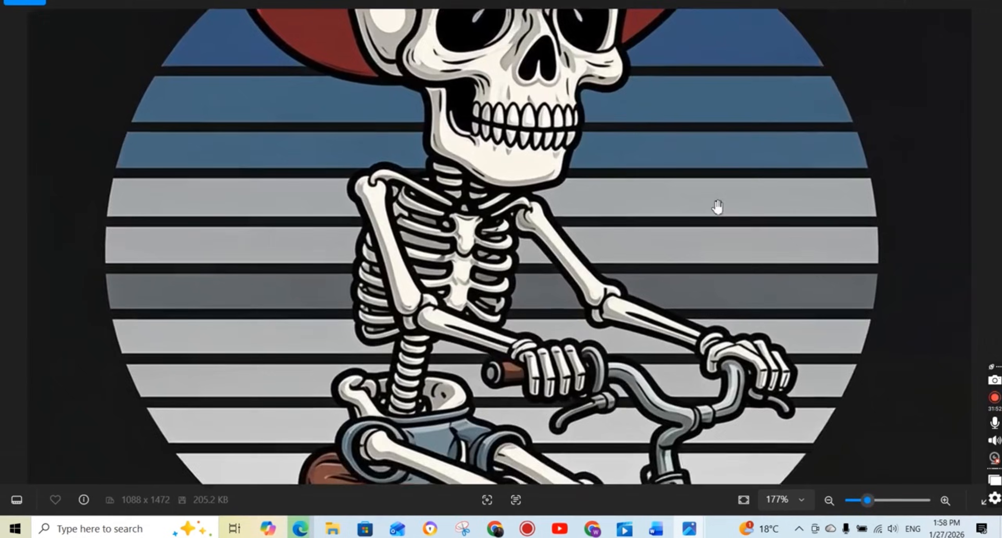
pyautogui.scroll(5, 713, 204)
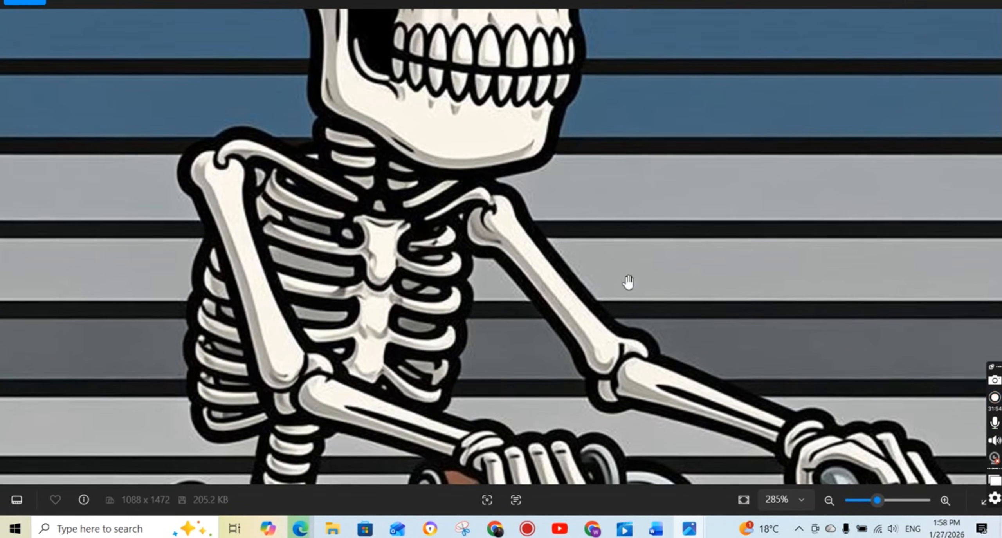
pyautogui.scroll(-5, 485, 231)
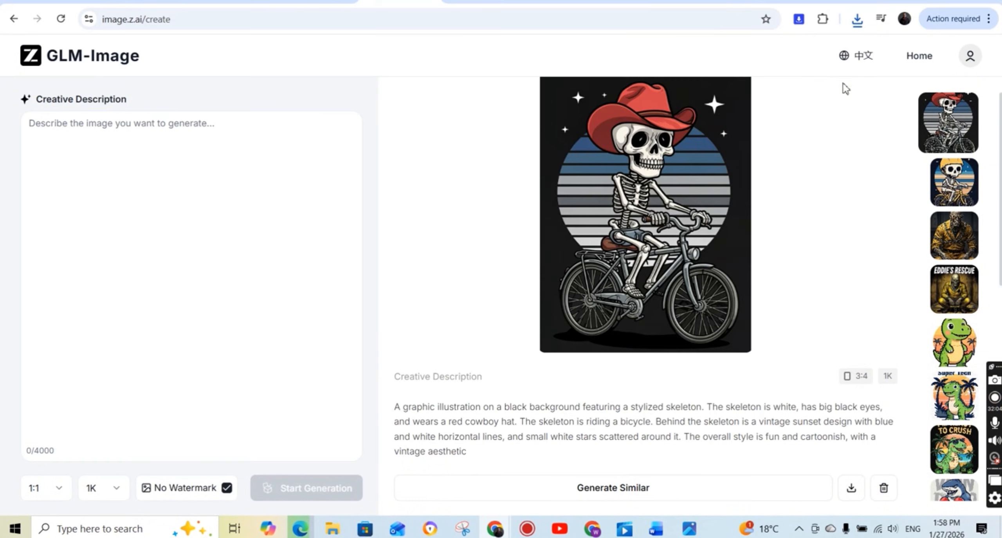
# Open the imageupscaler.com 4x image upscaling page in a new browser tab.
pyautogui.hotkey('ctrl', 't')
pyautogui.write('image')
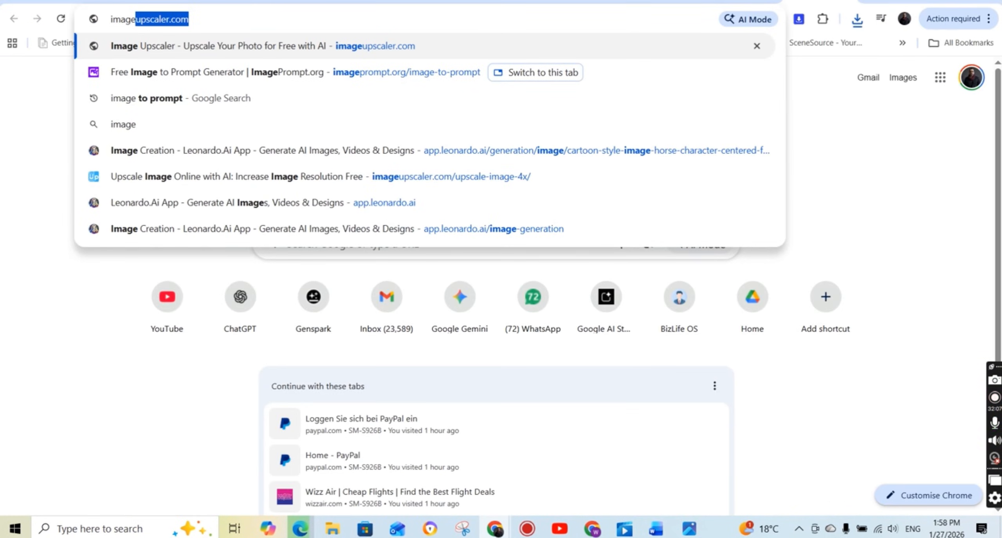
pyautogui.press('Down')
pyautogui.press('Down')
pyautogui.press('Down')
pyautogui.press('Down')
pyautogui.press('Down')
pyautogui.press('Return')
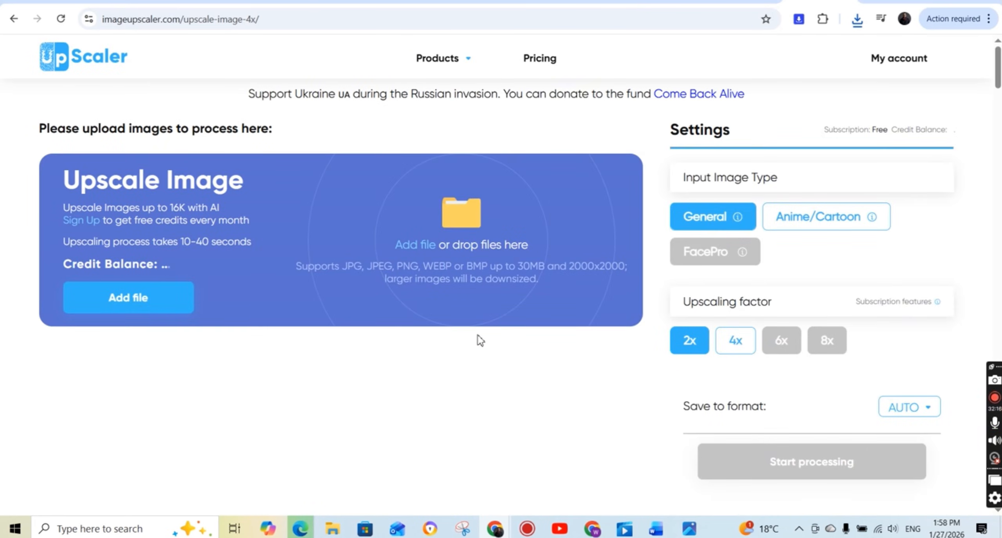
# Upload the downloaded cowboy-hat skeleton image and process it with the General type at a 4x upscaling factor.
pyautogui.click(130, 298)
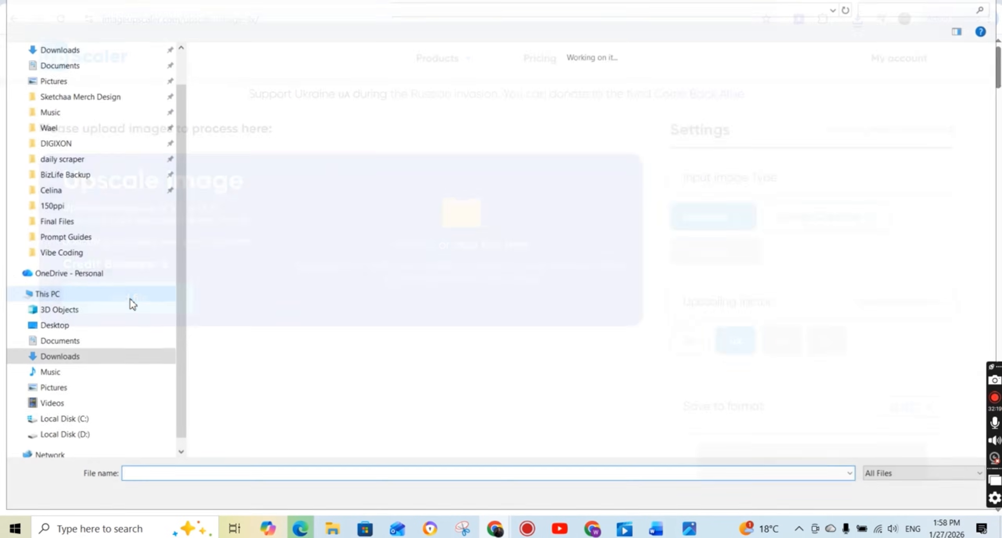
pyautogui.doubleClick(419, 323)
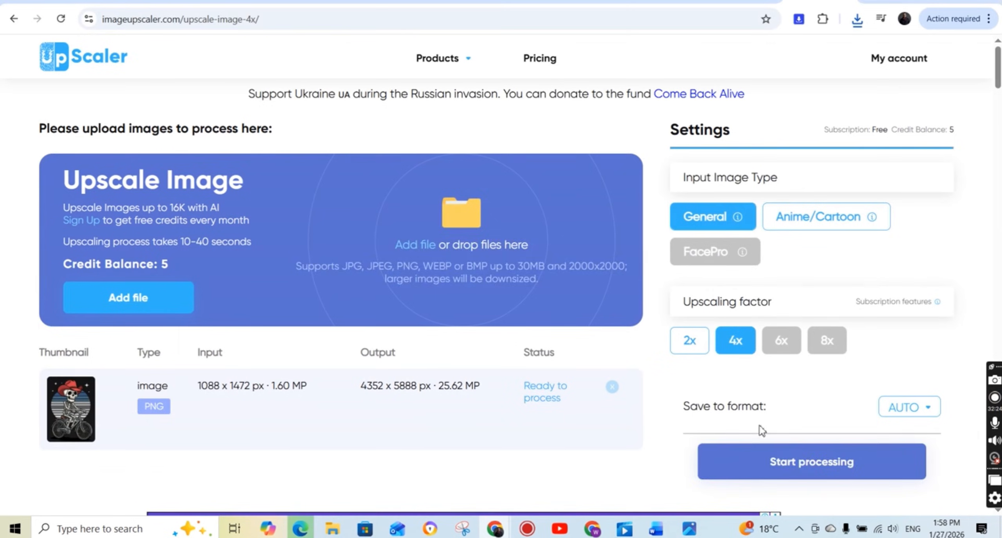
pyautogui.click(806, 465)
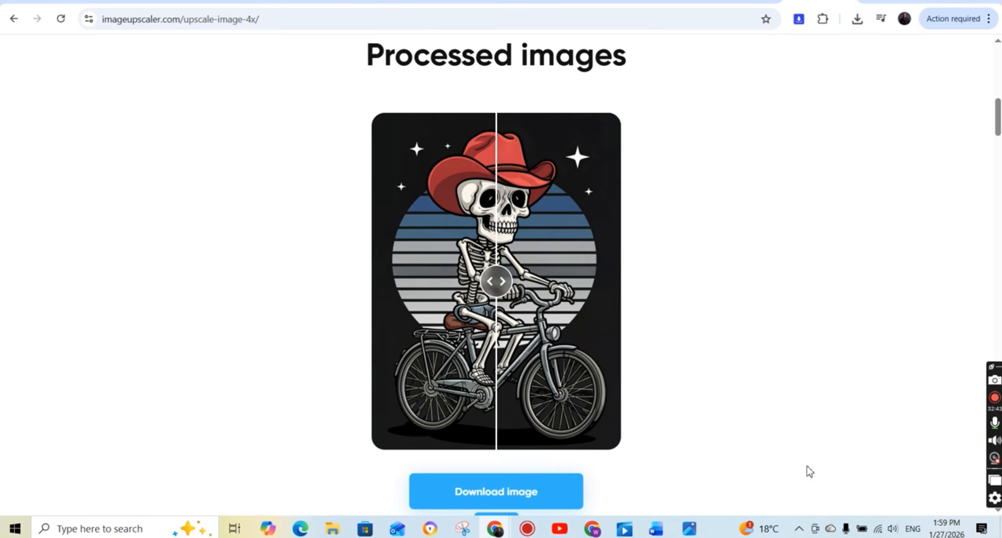
# Compare the skeleton image before and after upscaling, and download the processed image.
pyautogui.moveTo(494, 281); pyautogui.dragTo(360, 310)
pyautogui.scroll(-3, 360, 310)
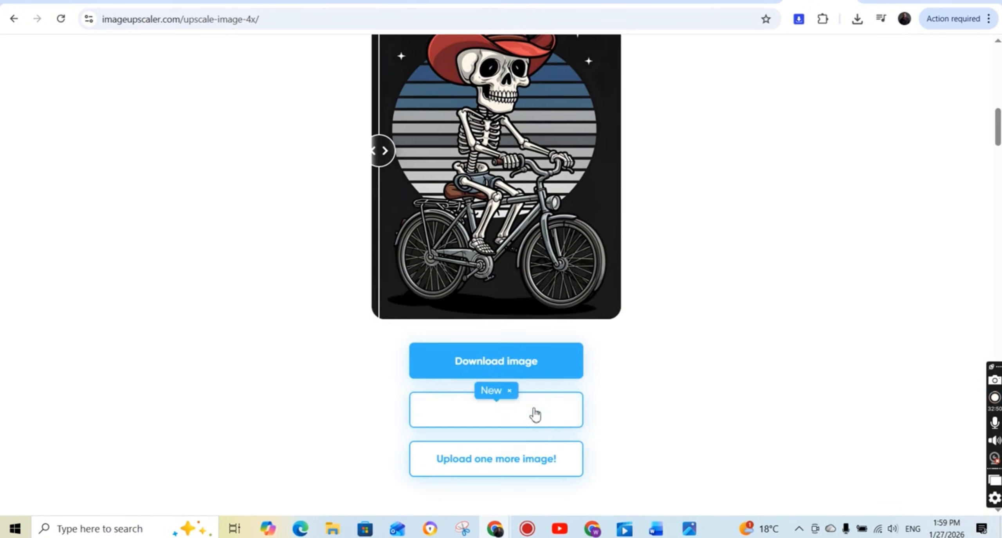
pyautogui.click(528, 375)
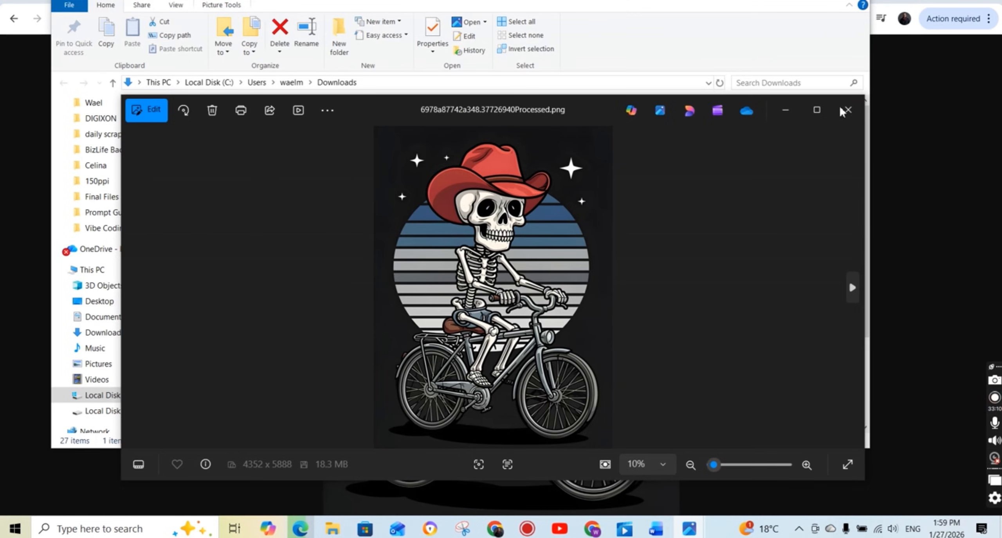
# Maximize the view of the downloaded upscaled skeleton image and examine its details from cowboy hat to wheels.
pyautogui.click(817, 110)
pyautogui.scroll(3, 670, 226)
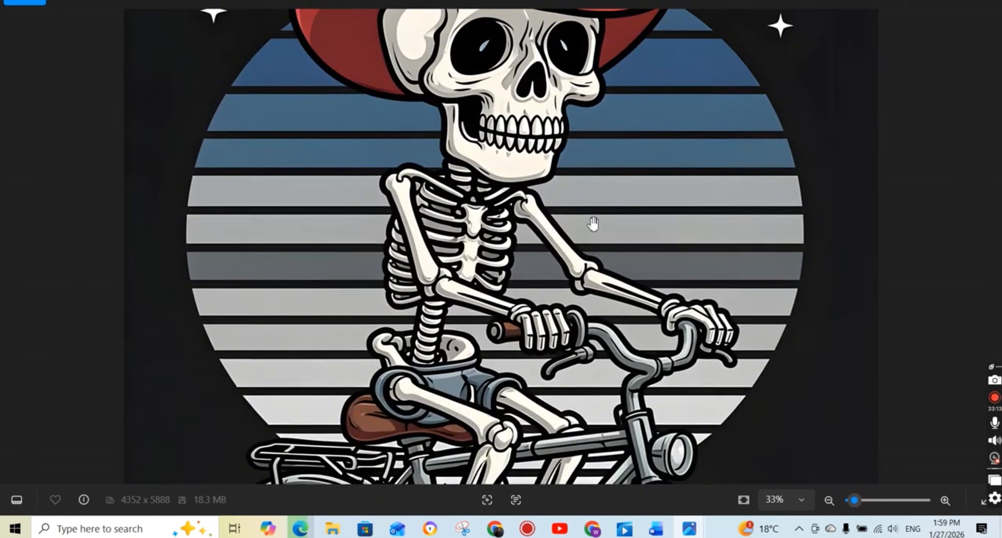
pyautogui.scroll(2, 592, 224)
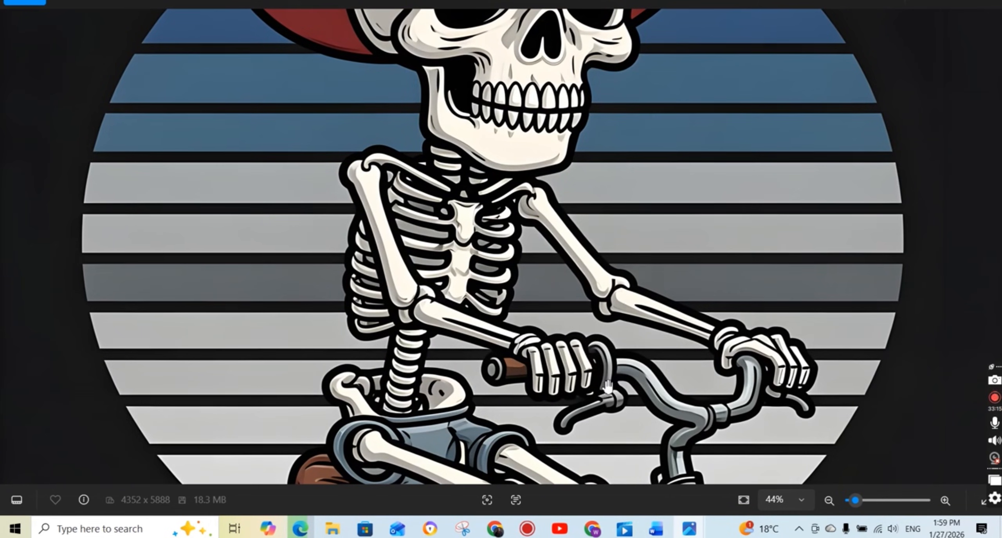
pyautogui.scroll(-4, 601, 391)
pyautogui.scroll(-6, 594, 355)
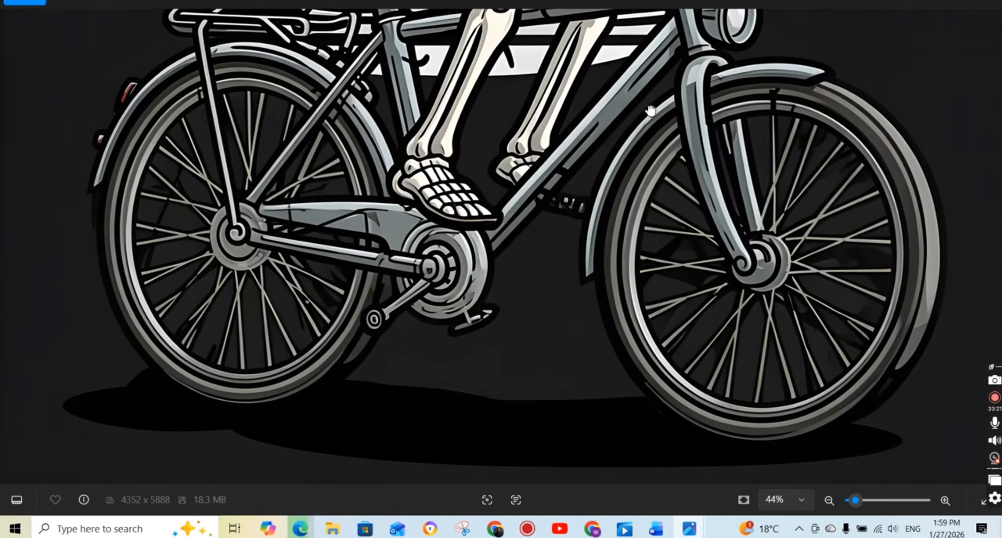
pyautogui.scroll(10, 650, 111)
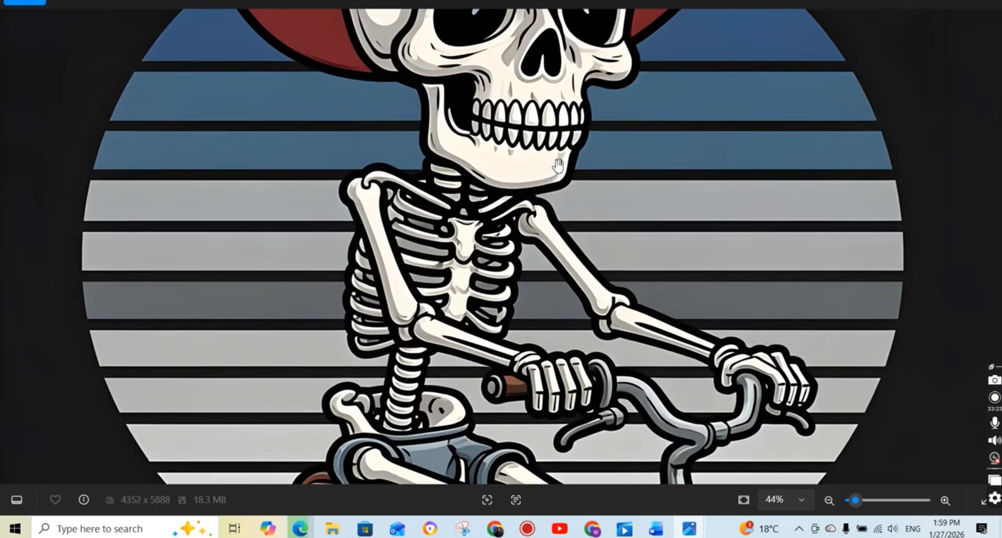
pyautogui.scroll(5, 559, 165)
pyautogui.scroll(3, 577, 258)
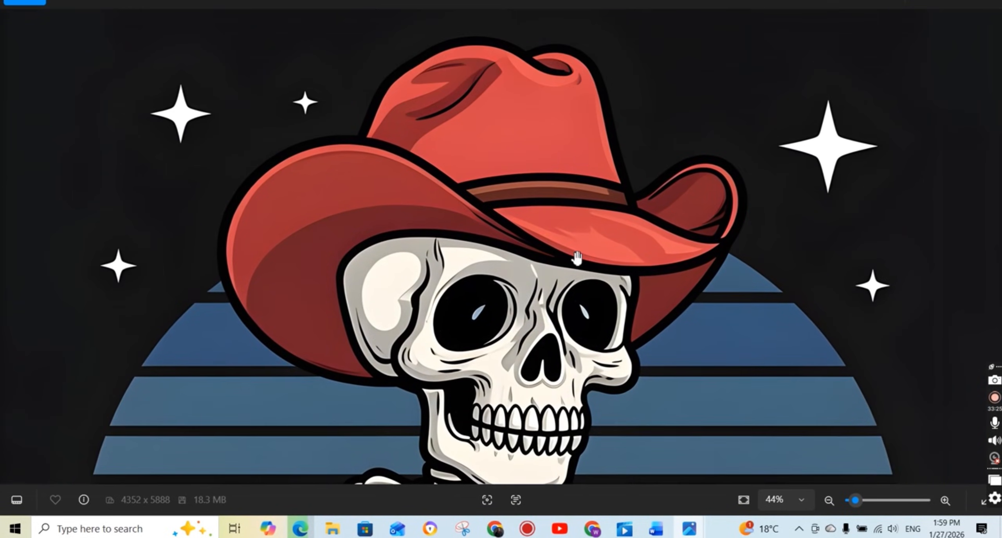
pyautogui.scroll(-3, 583, 236)
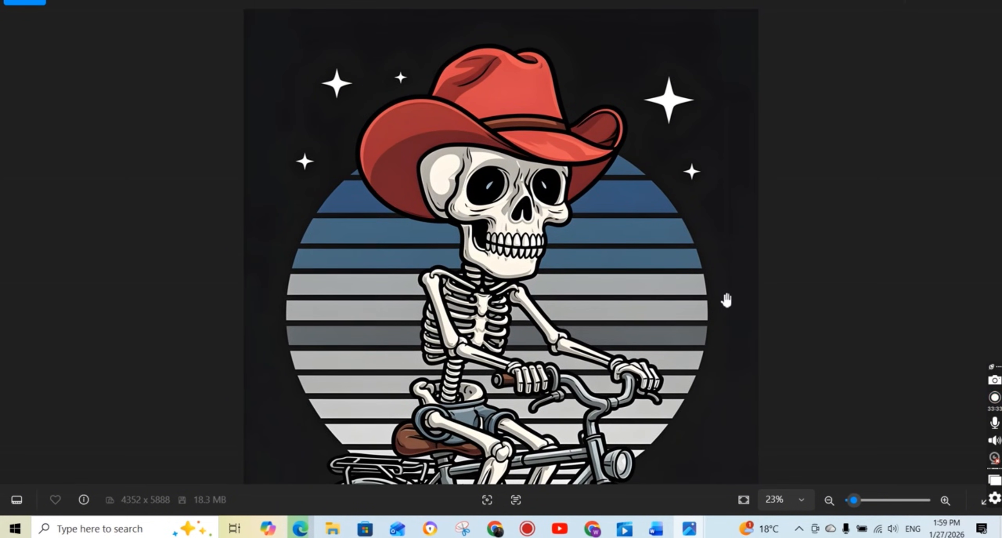
pyautogui.scroll(-2, 726, 301)
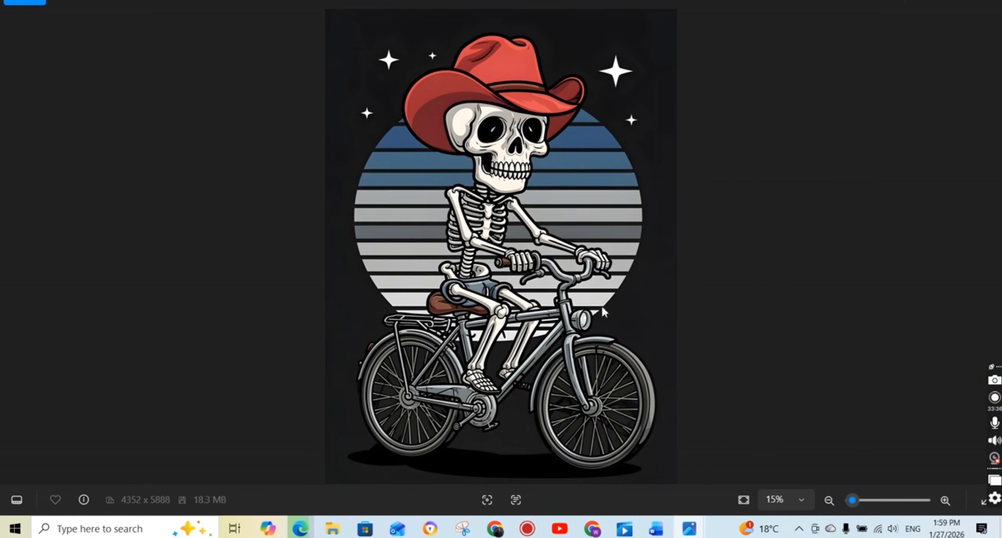